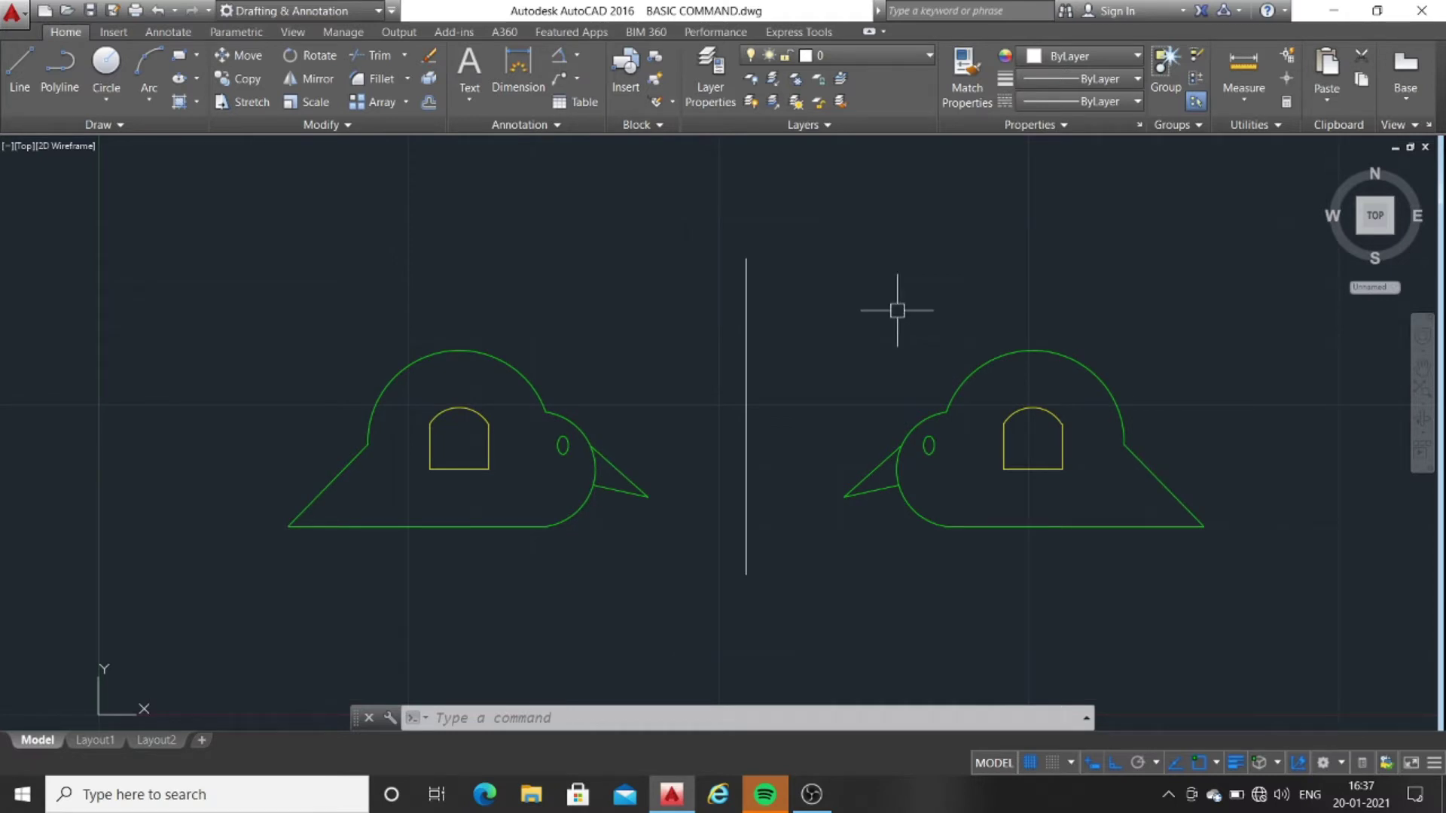
Erase the right-hand bird with a crossing window, then start the MIRROR command (MI).
middle_click_drag(897, 310, 893, 286)
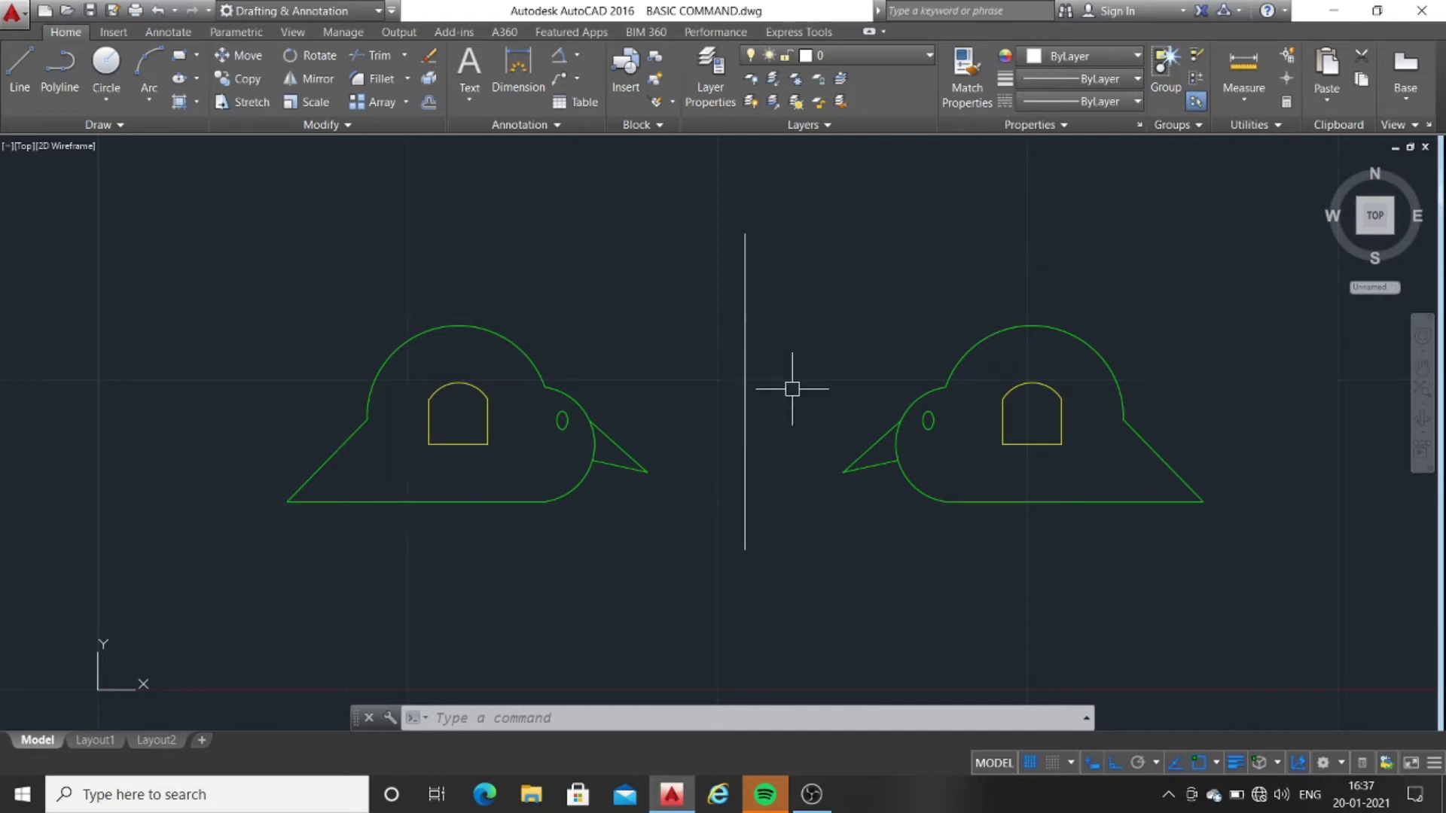
left_click(1254, 567)
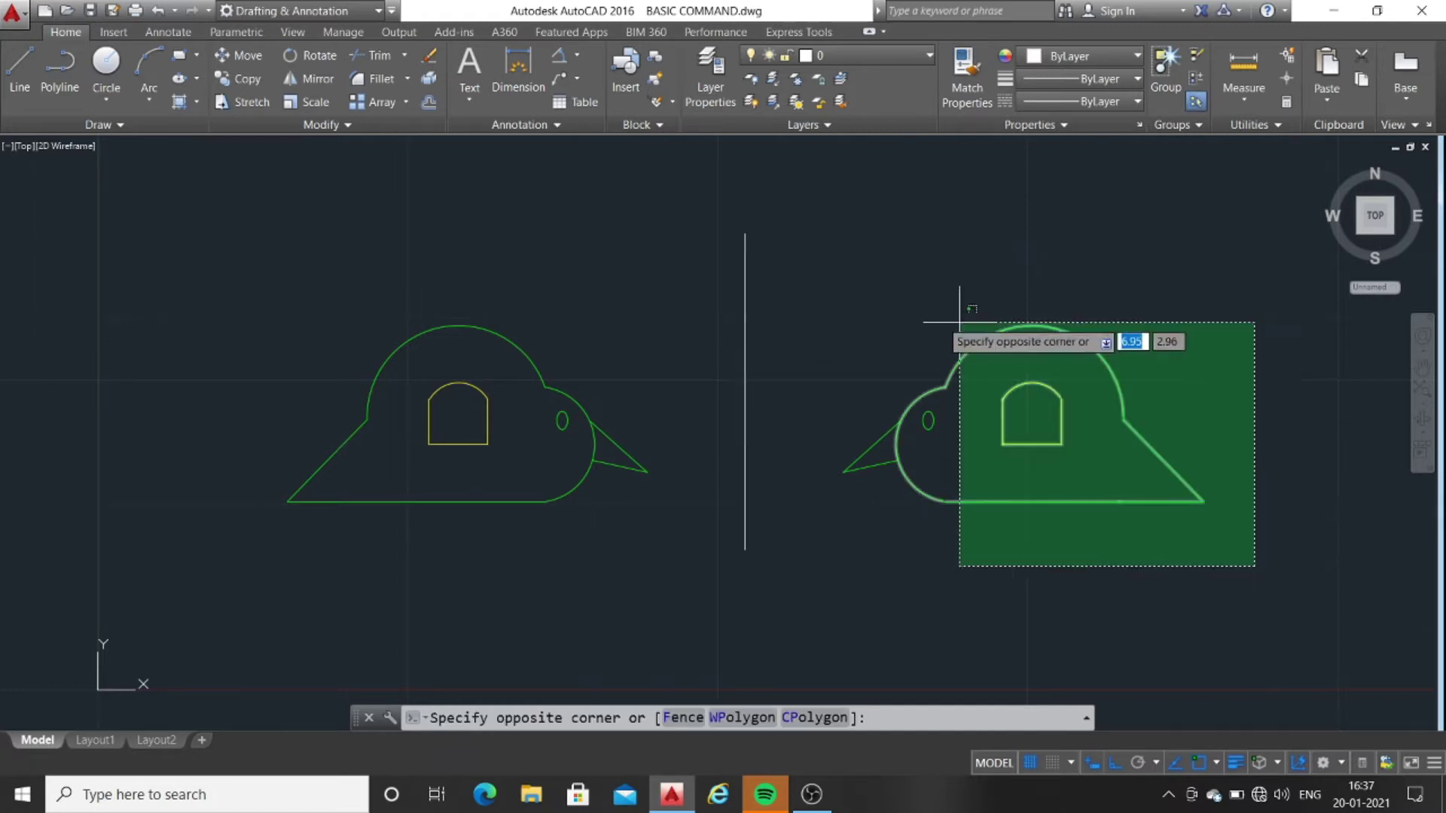
left_click(813, 210)
key("Delete")
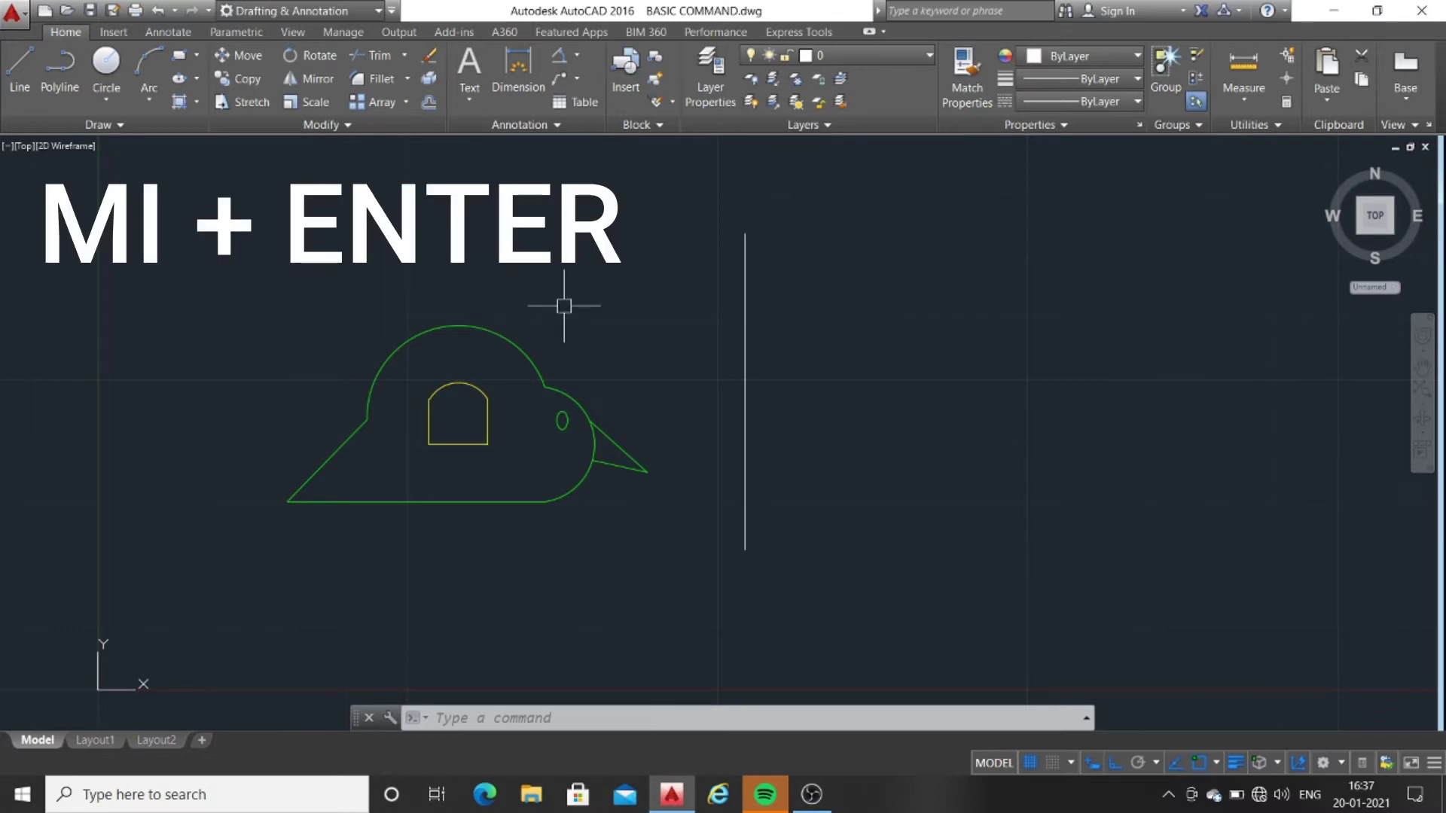
type("MI")
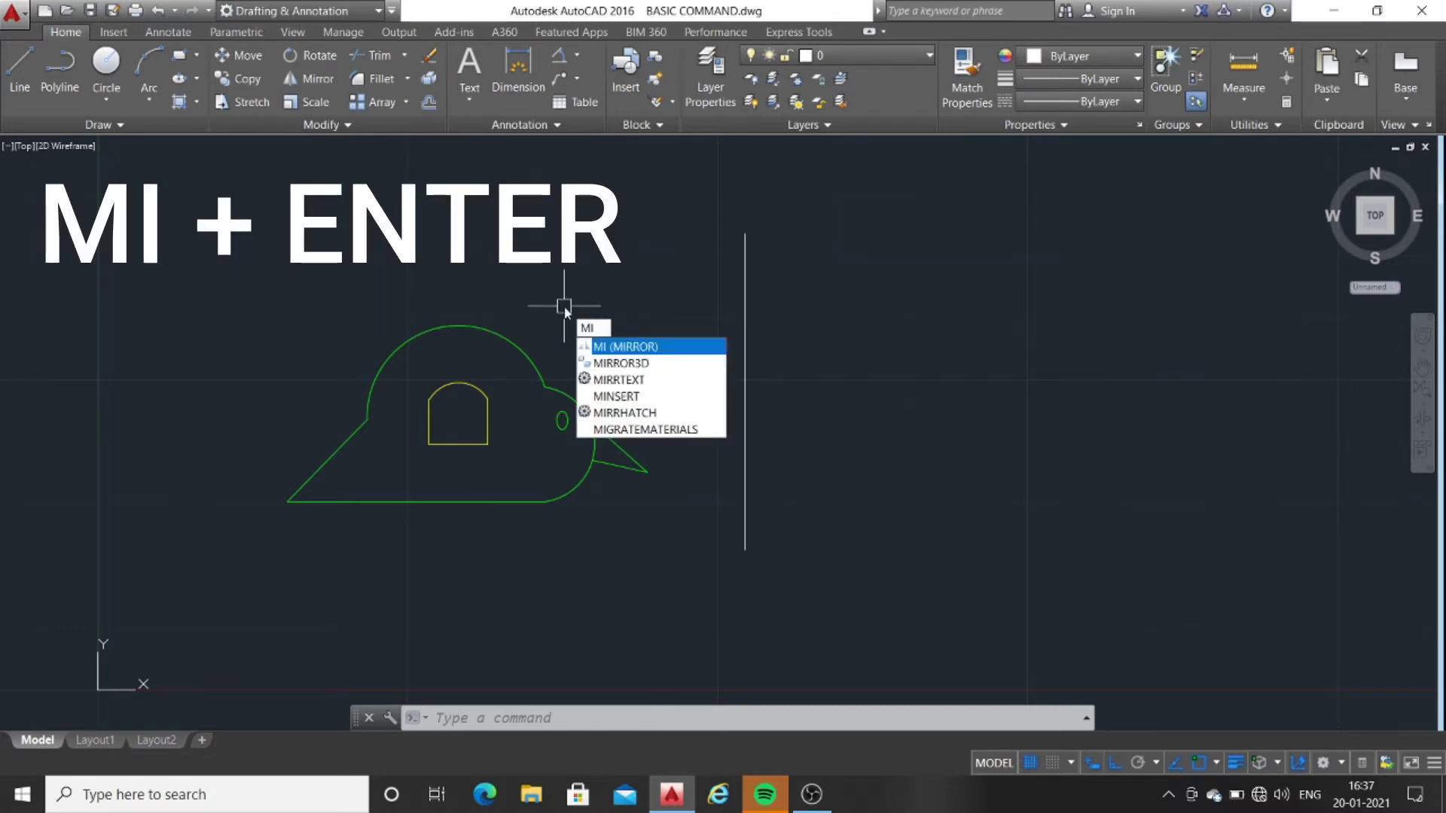
key("Return")
Mirror the left bird across the vertical line's bottom and top endpoints, keeping the original.
left_click(659, 538)
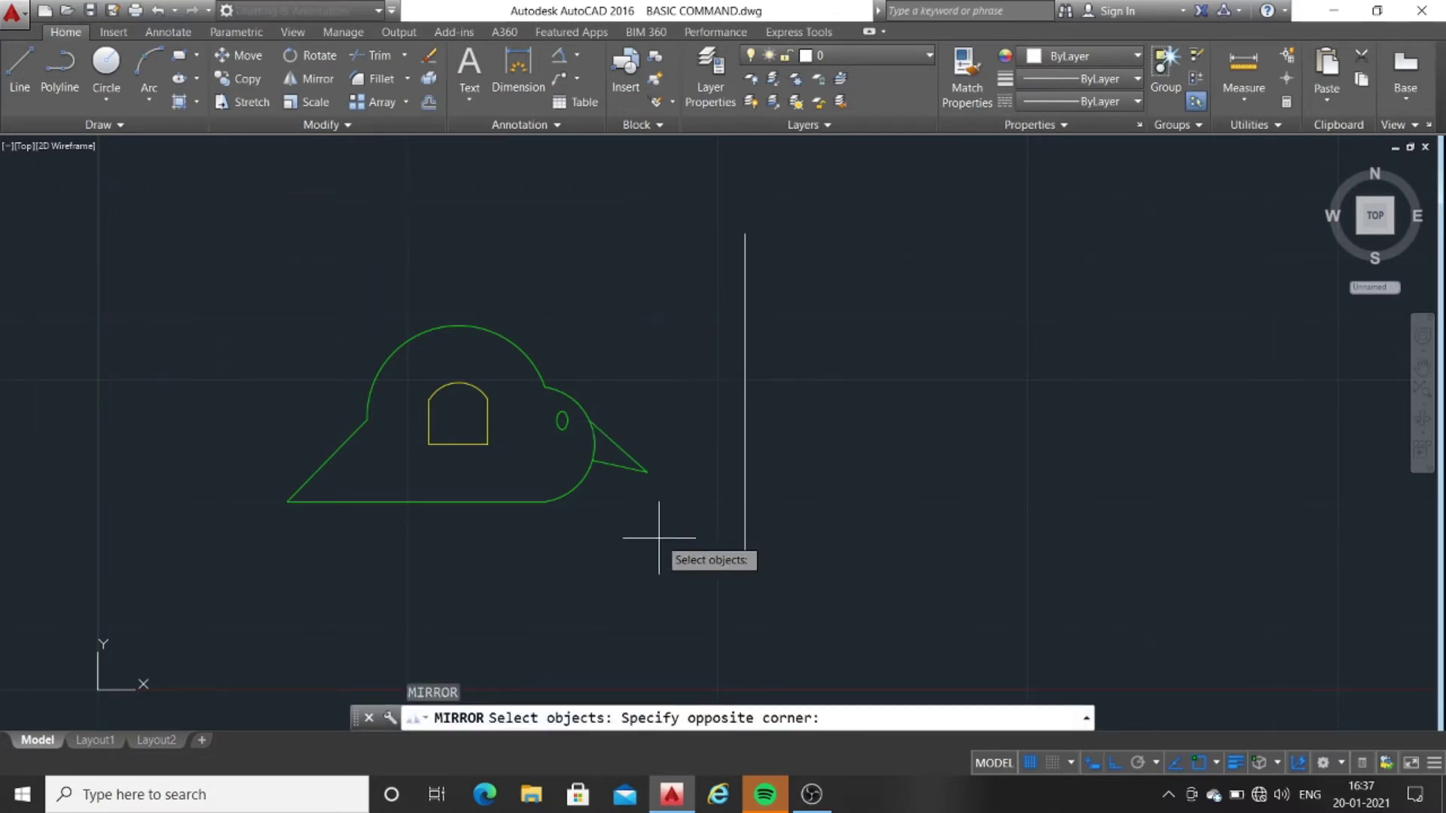
left_click(289, 187)
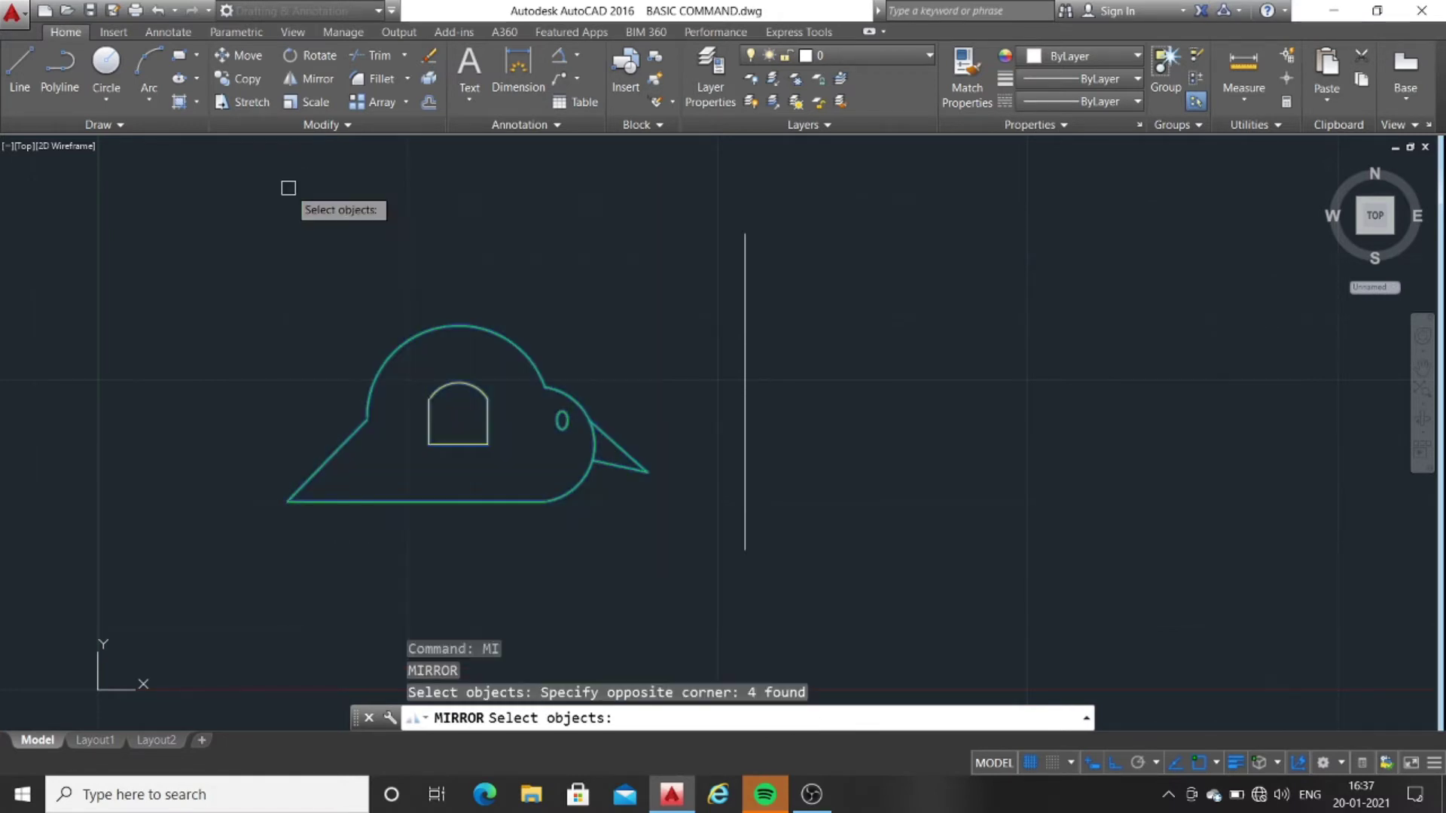
key("Return")
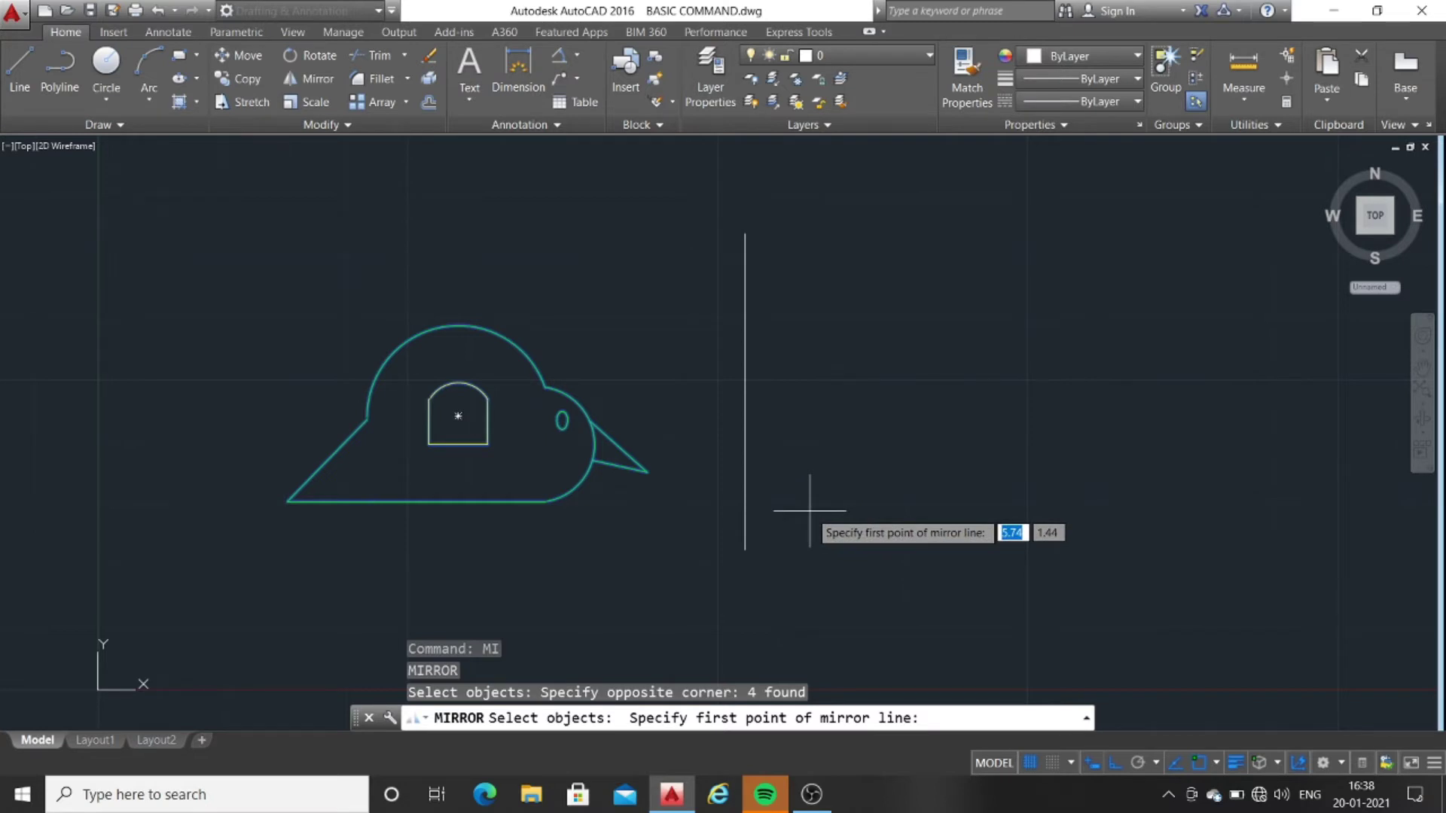
left_click(744, 550)
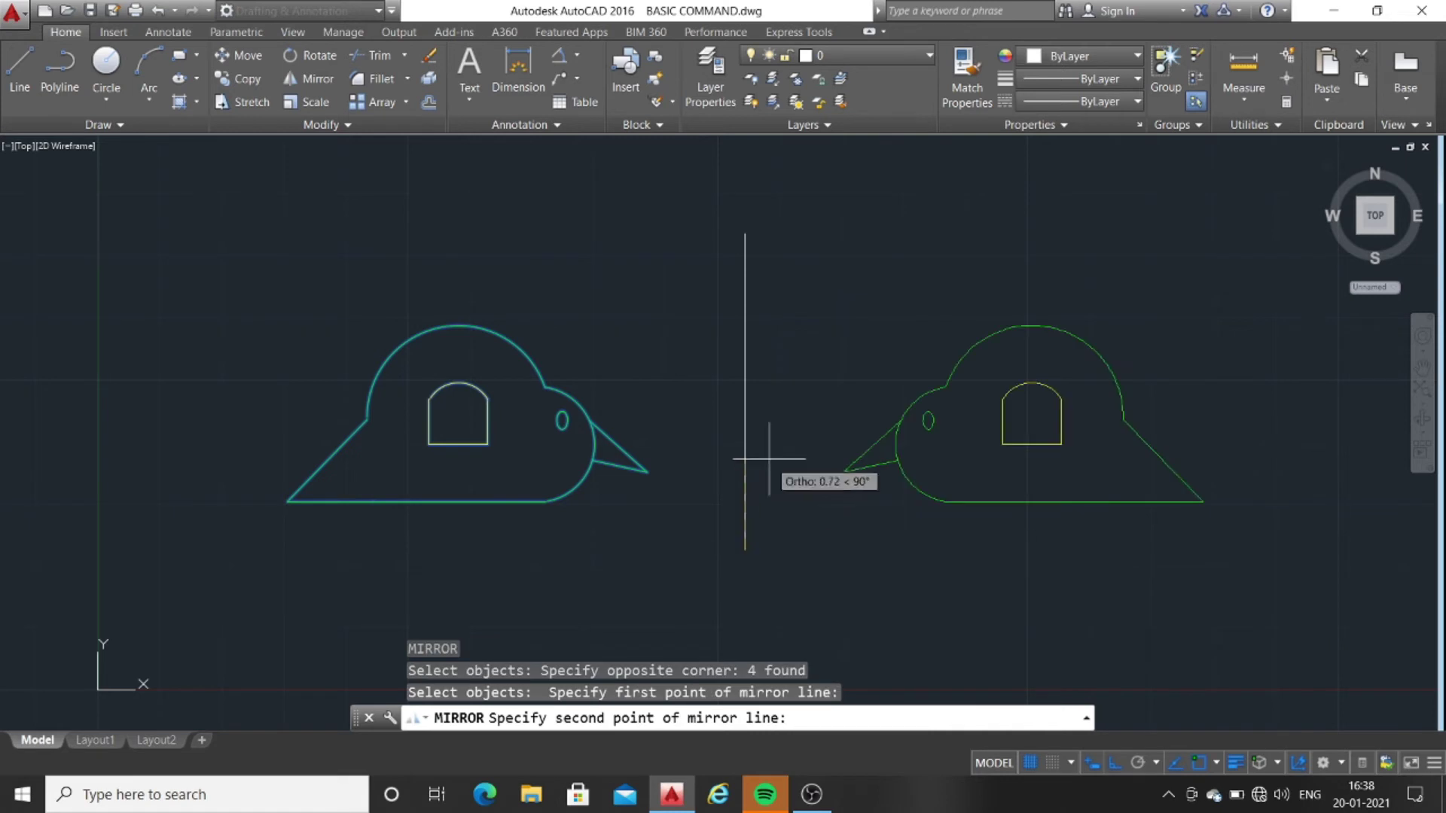
left_click(743, 234)
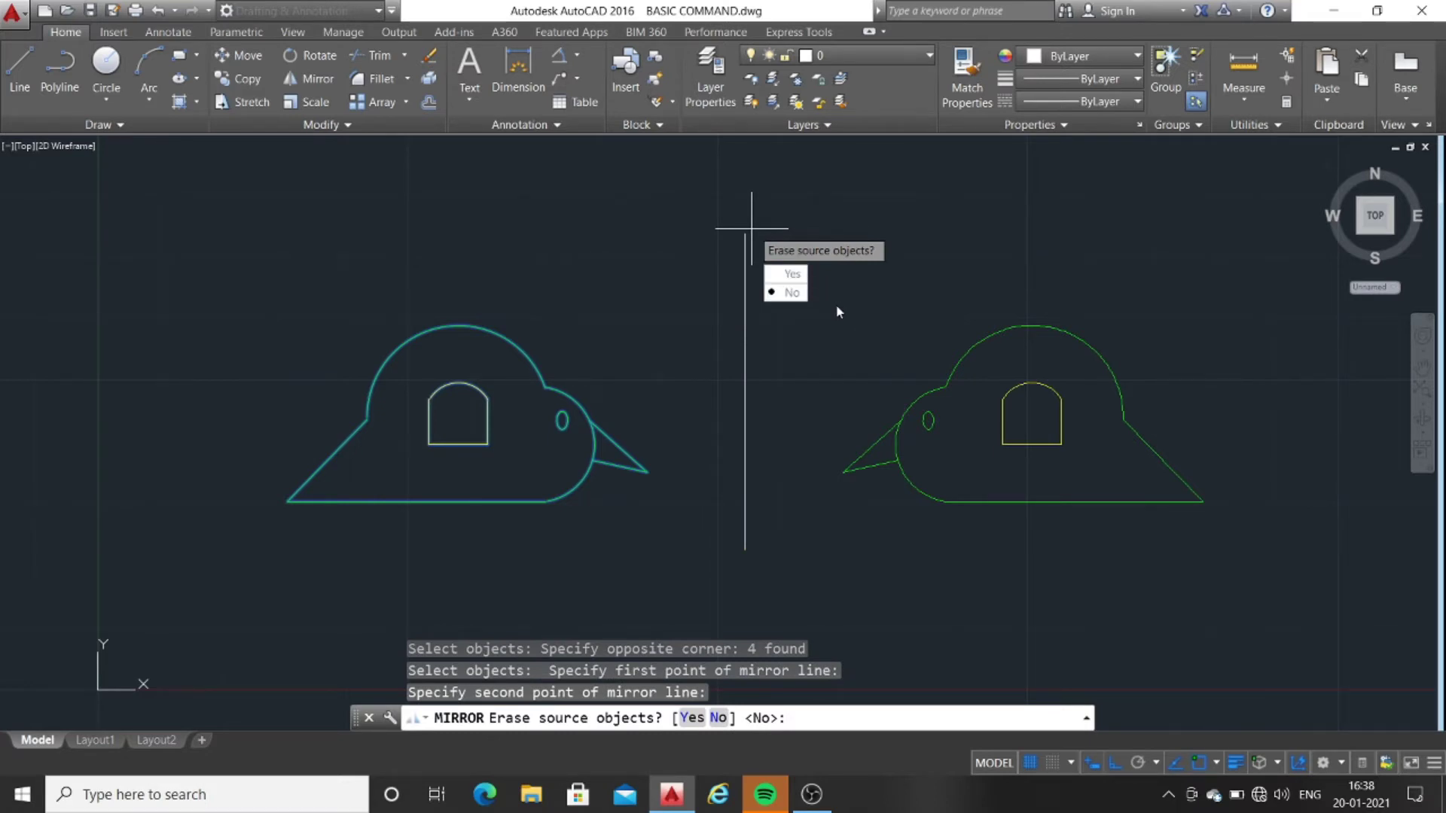
left_click(780, 293)
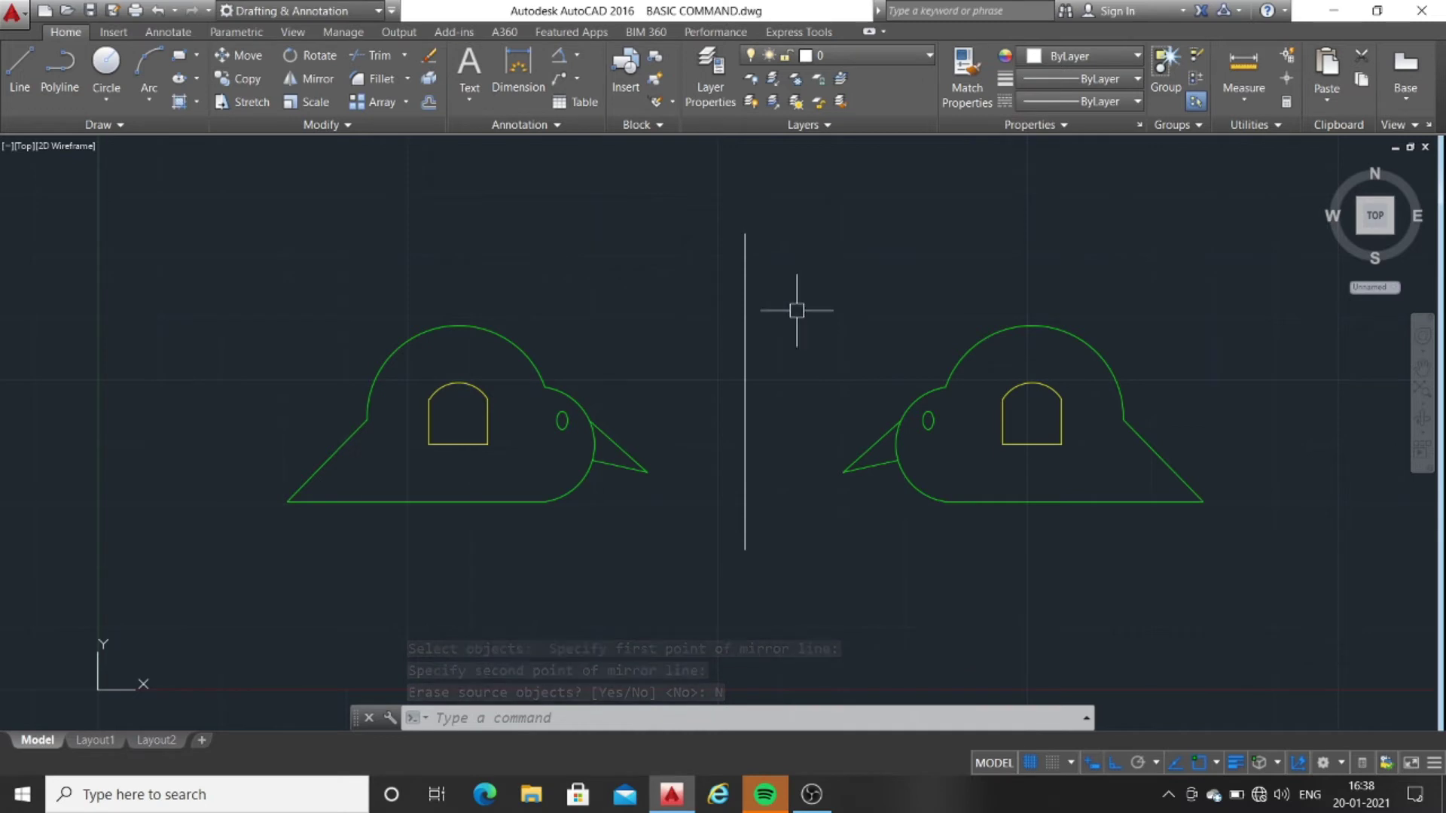
Delete the vertical line and the right-hand bird together.
left_click(744, 304)
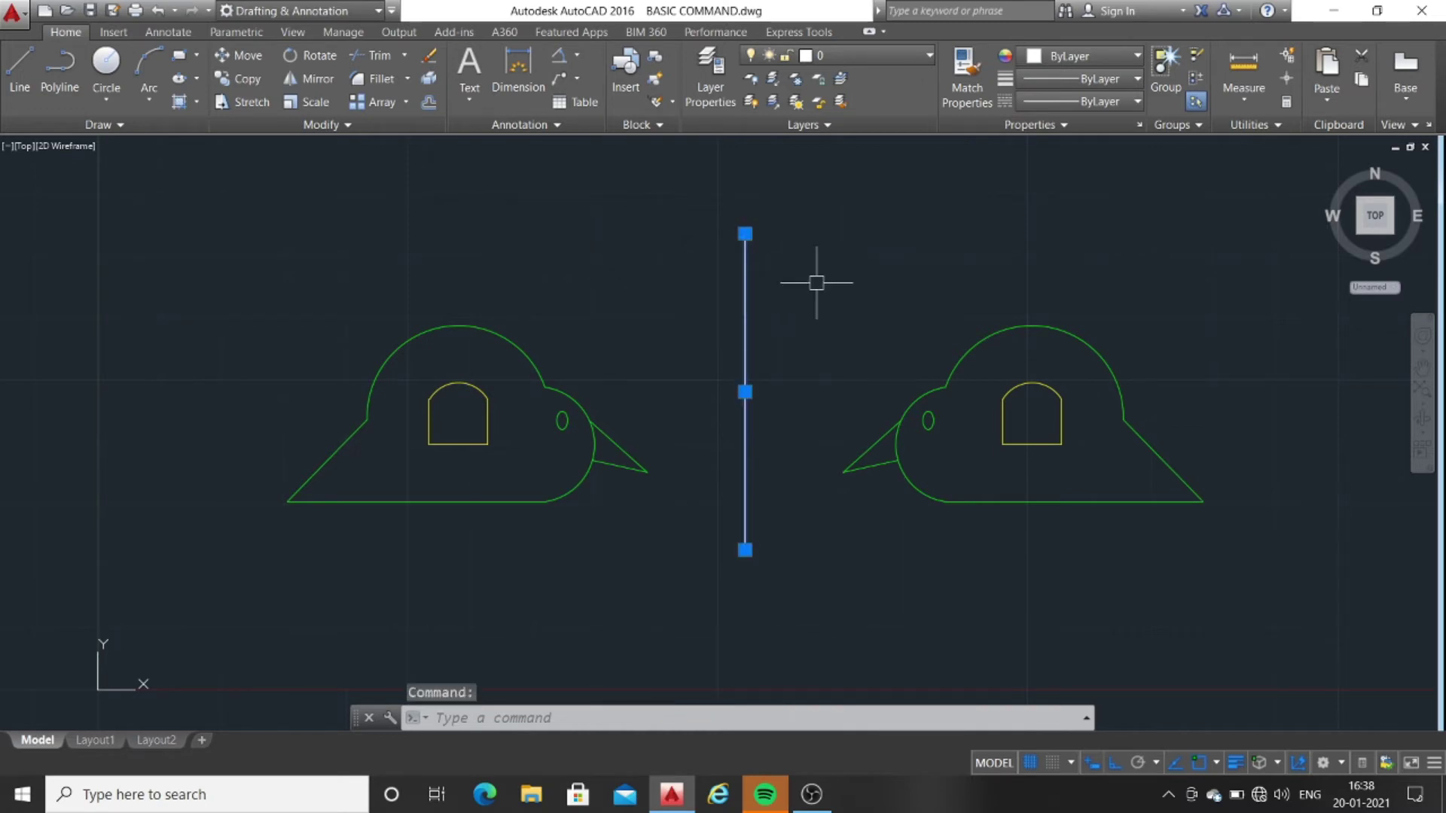
left_click(1221, 608)
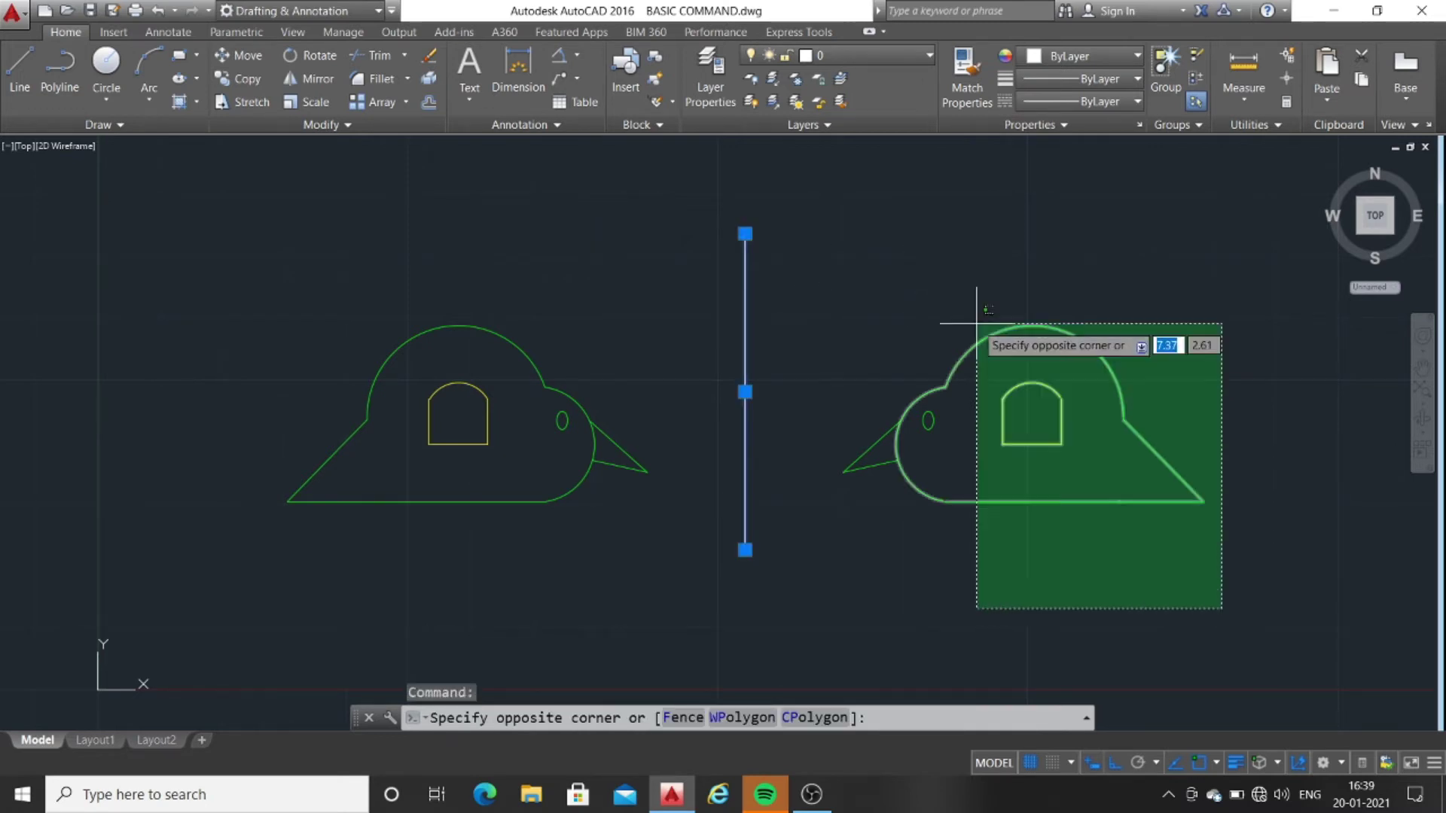
left_click(858, 233)
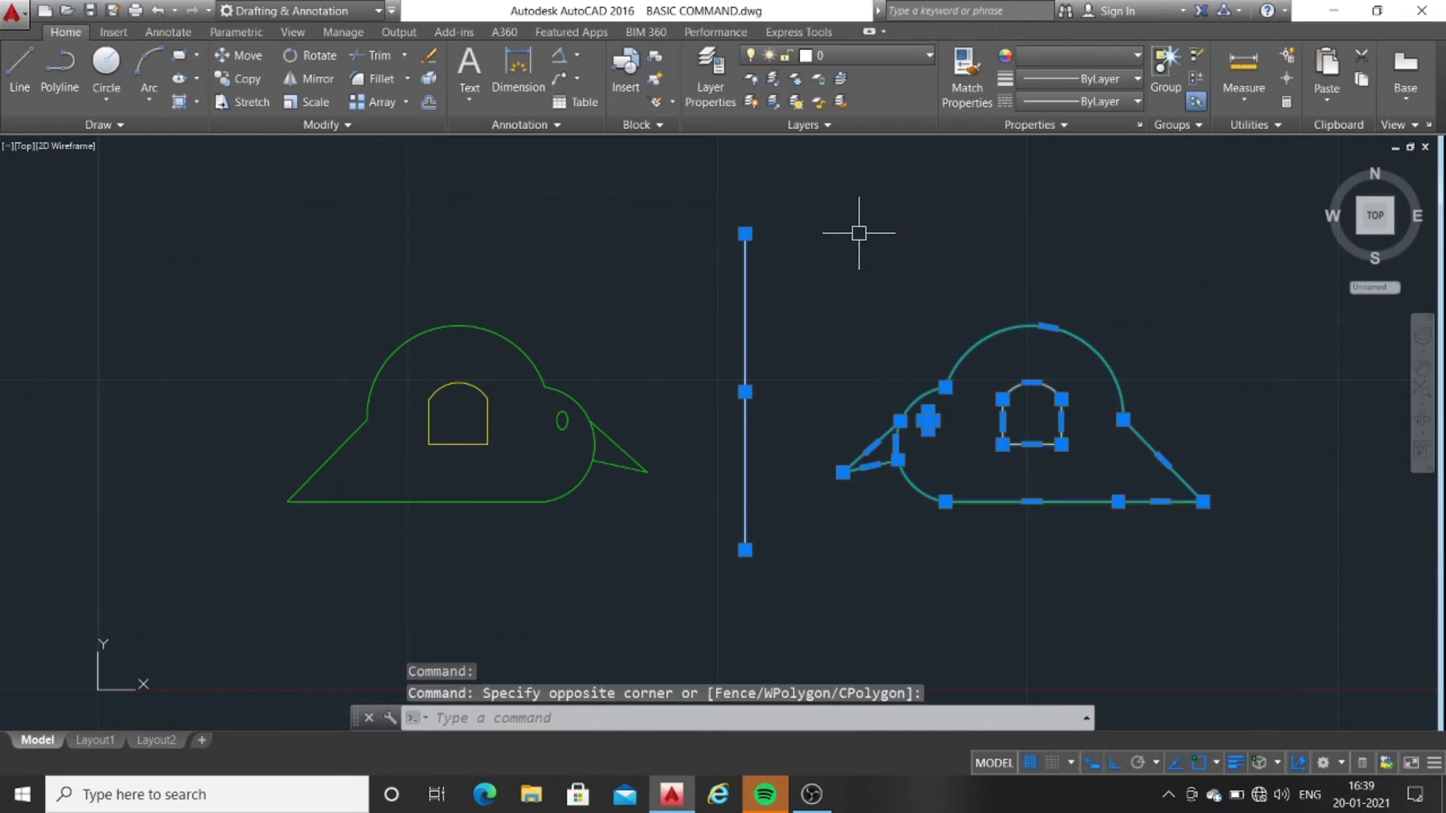
key("Delete")
Window-select the remaining left bird and start mirroring it with MI.
left_click(704, 535)
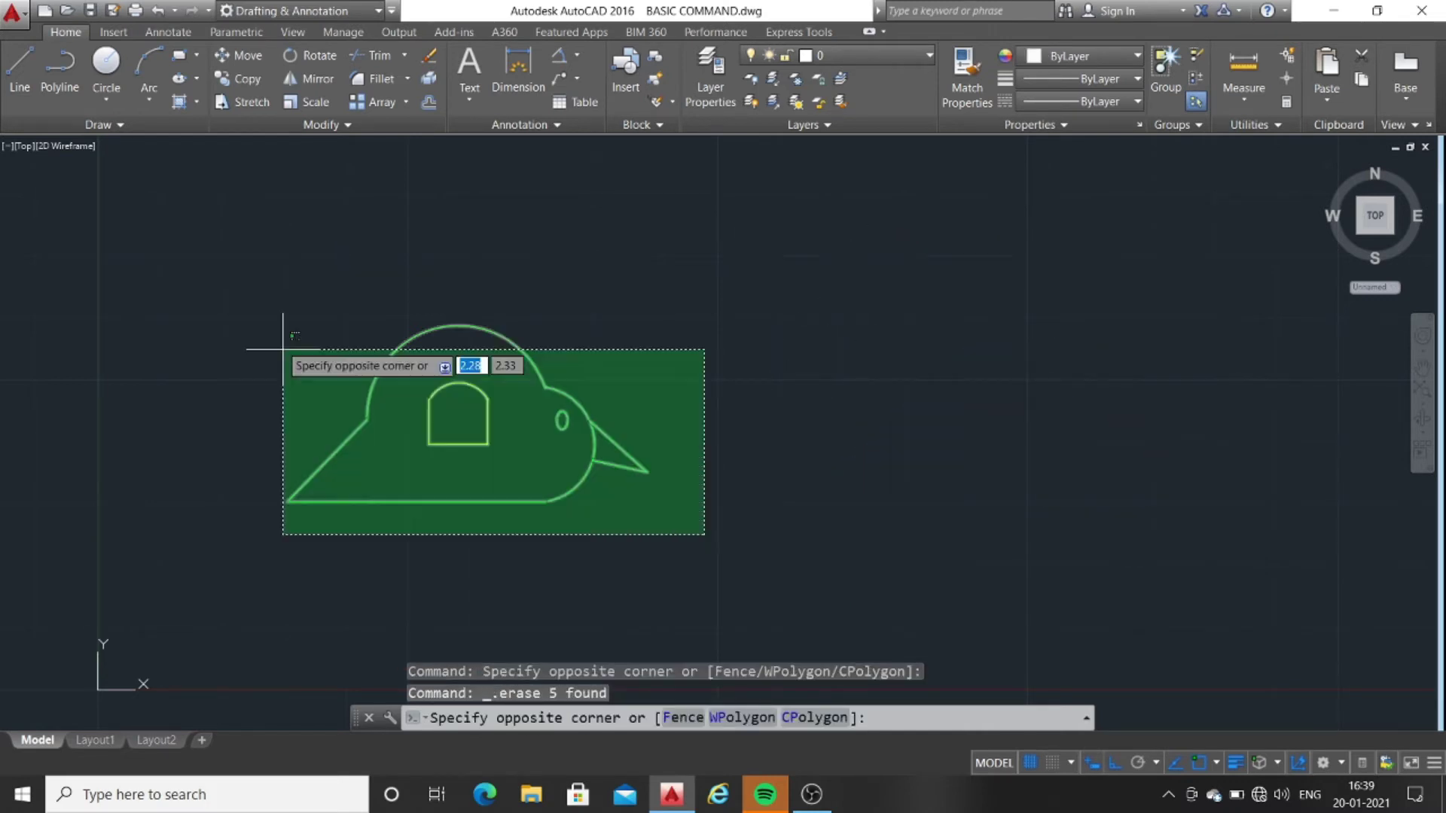
left_click(272, 226)
type("MI")
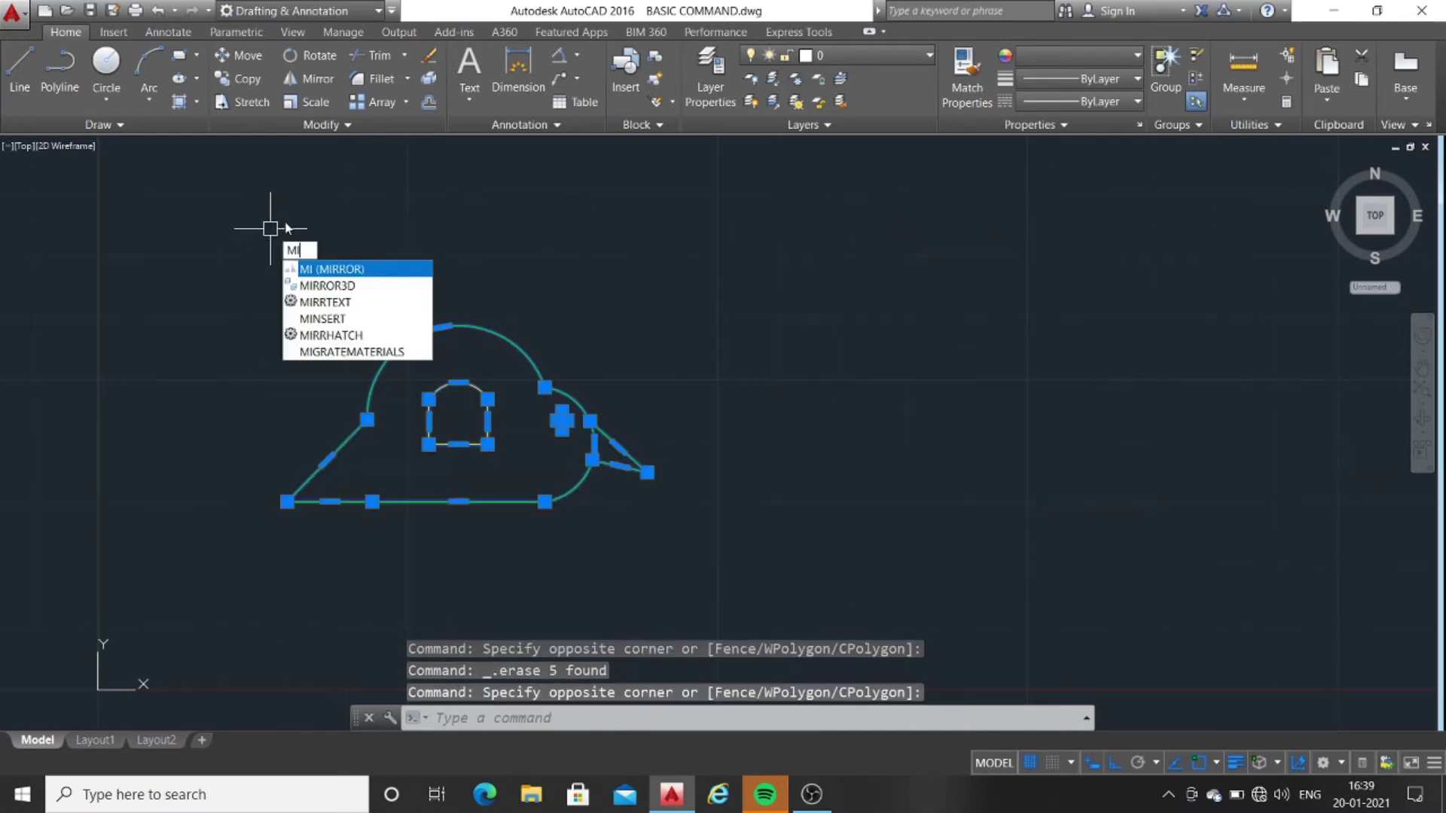
key("Return")
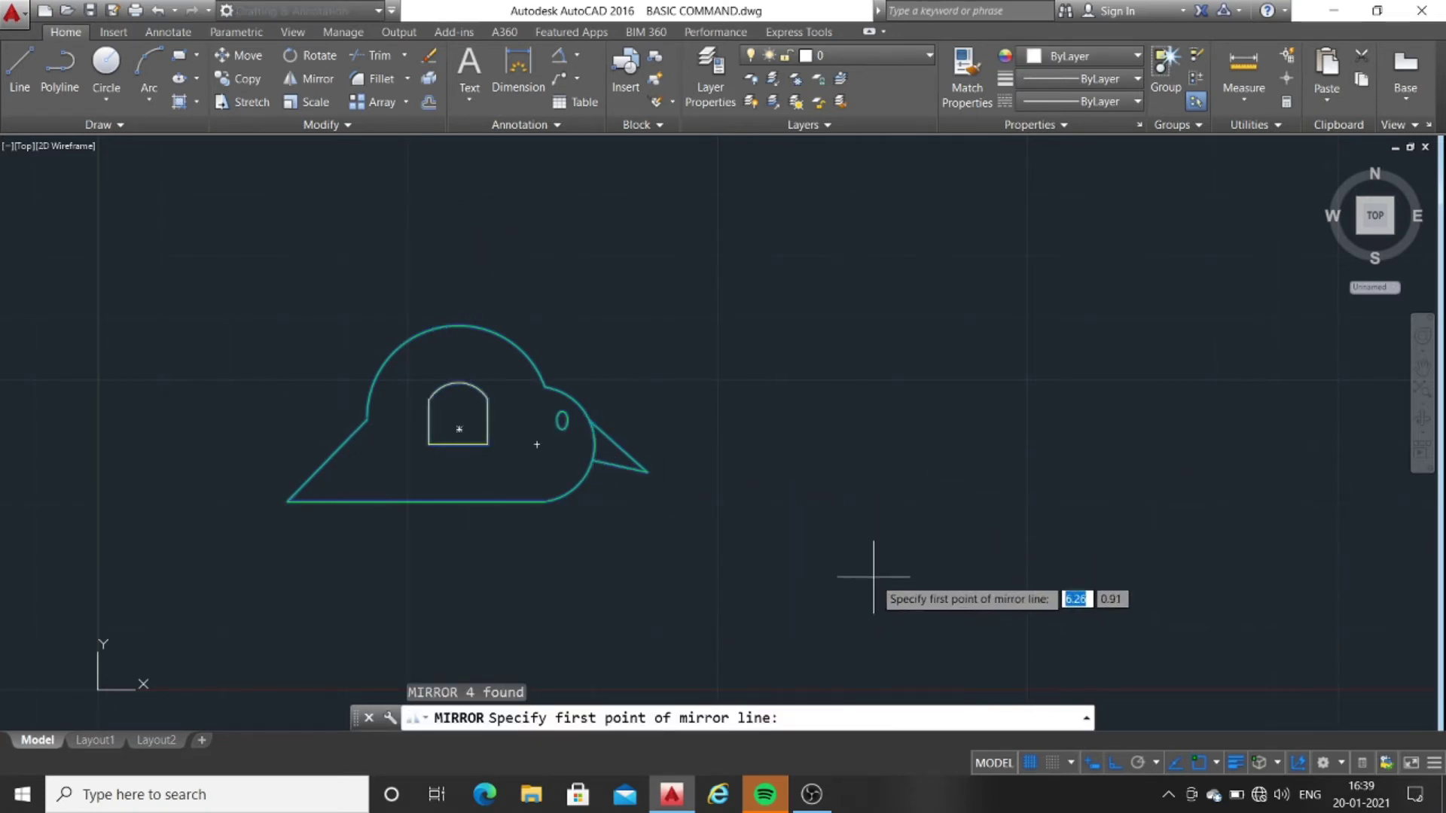
Set the first mirror point right of the bird, preview angled mirrors, then restore Ortho.
left_click(789, 573)
middle_click_drag(878, 232, 838, 338)
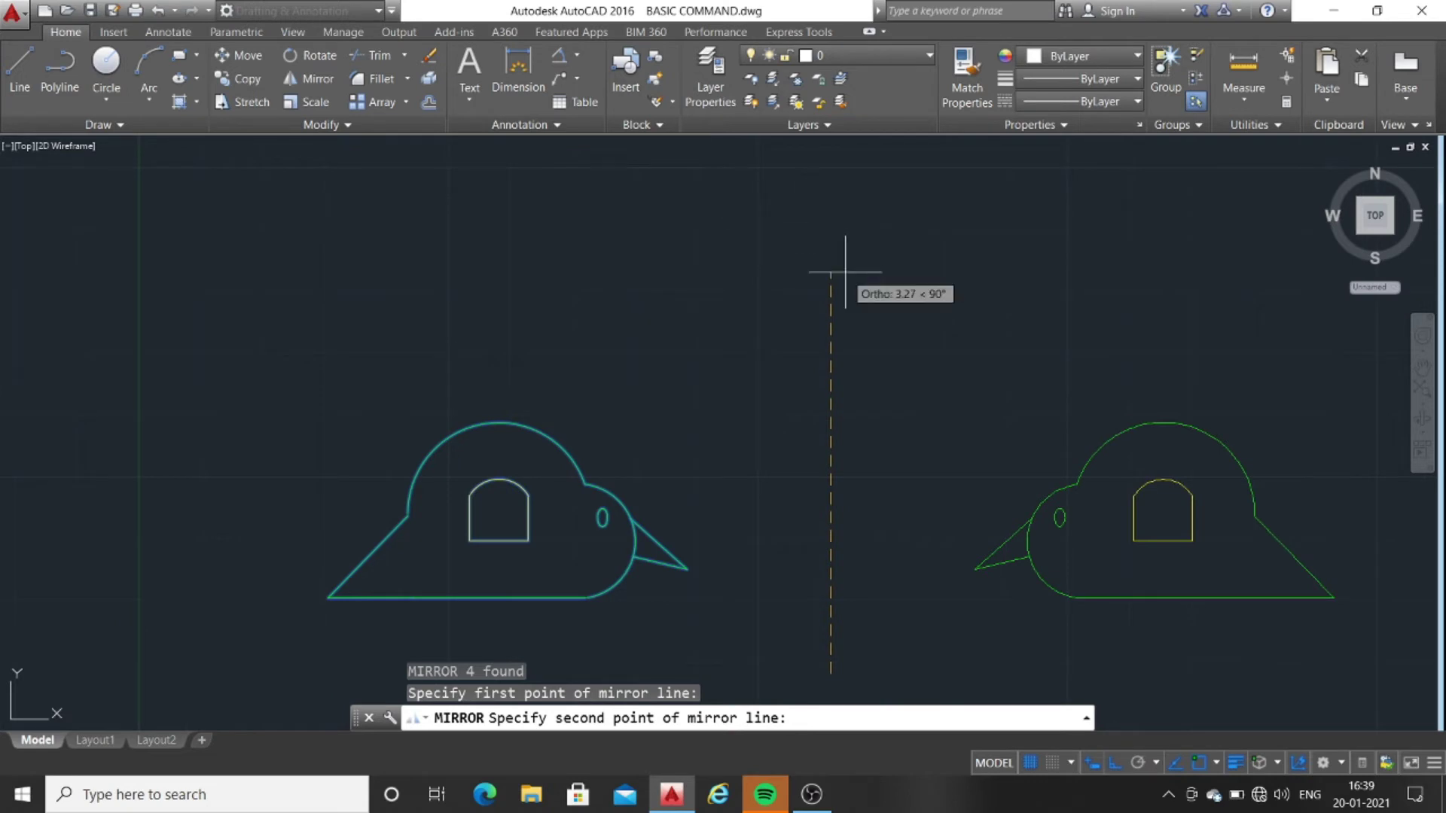
middle_click_drag(845, 272, 812, 200)
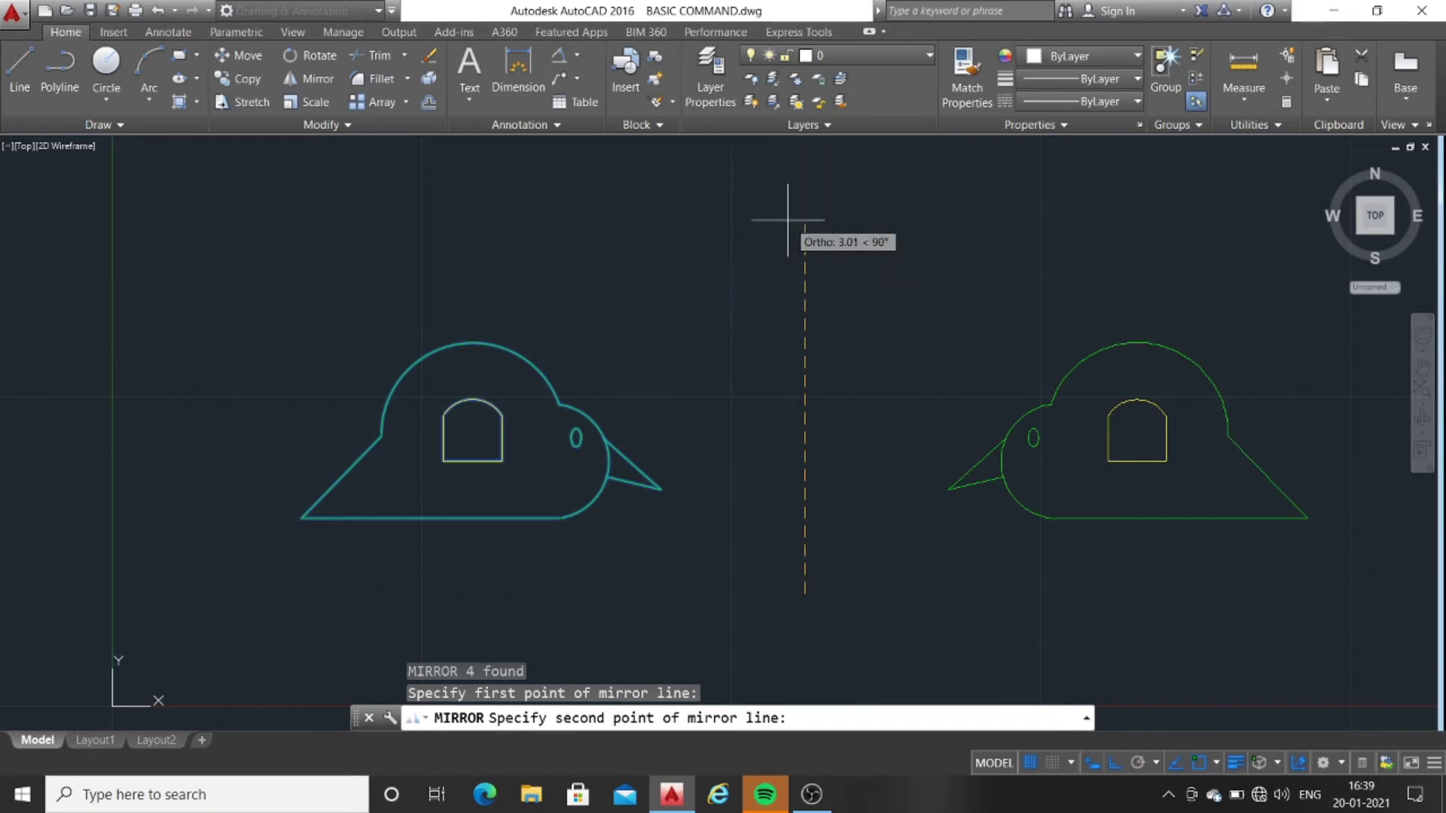
left_click(1115, 763)
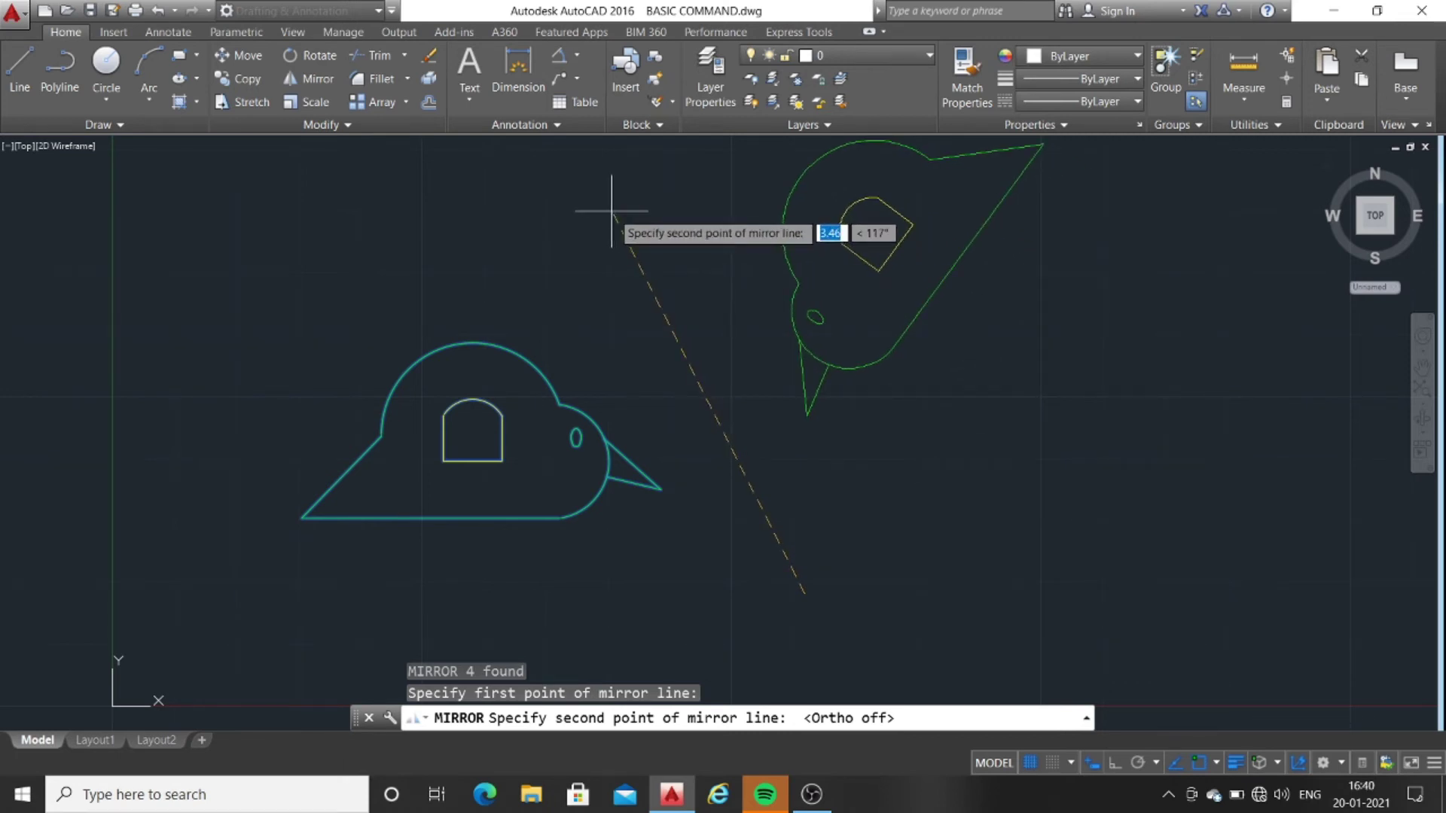
middle_click_drag(545, 144, 628, 254)
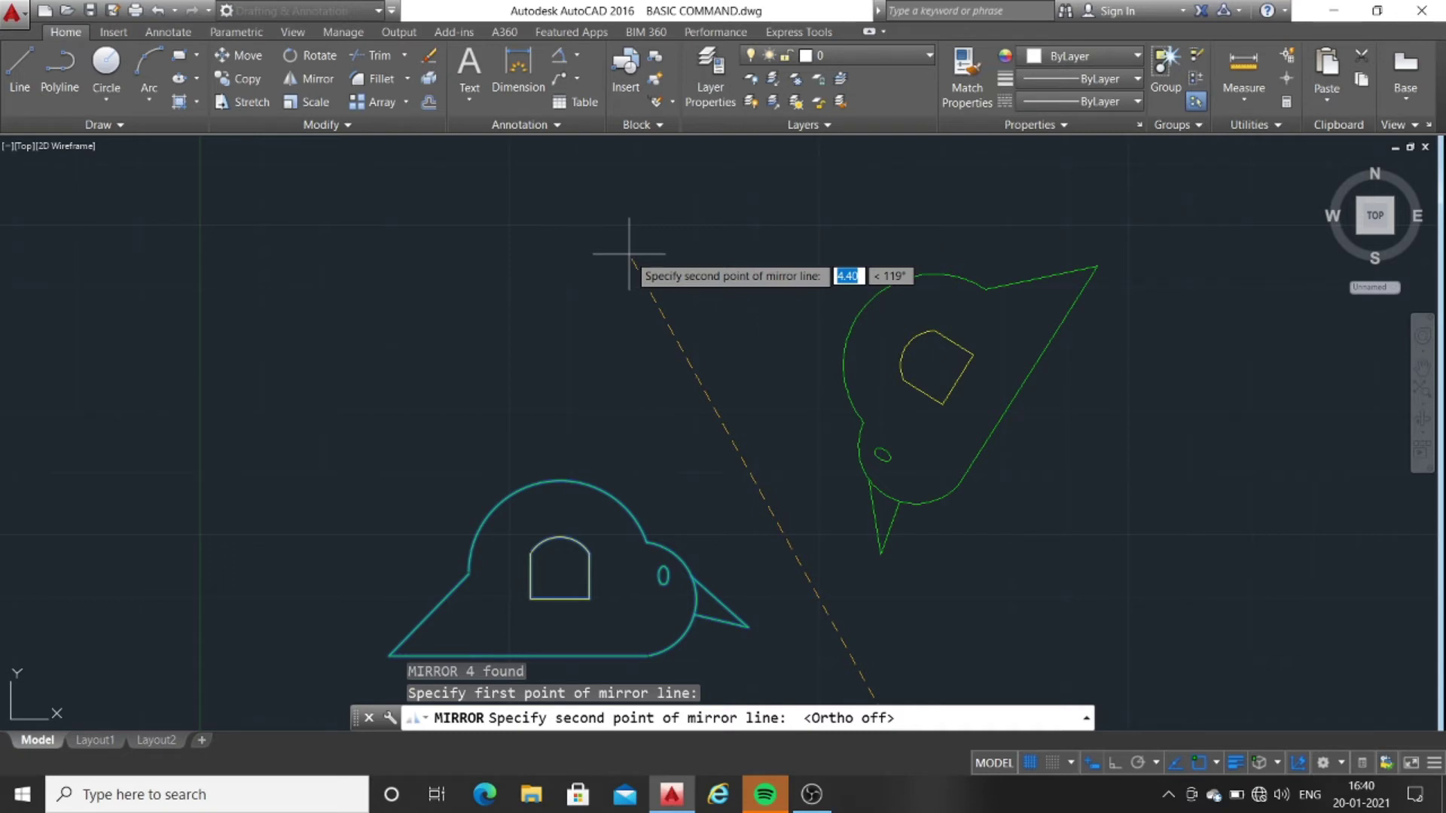
middle_click_drag(629, 253, 628, 233)
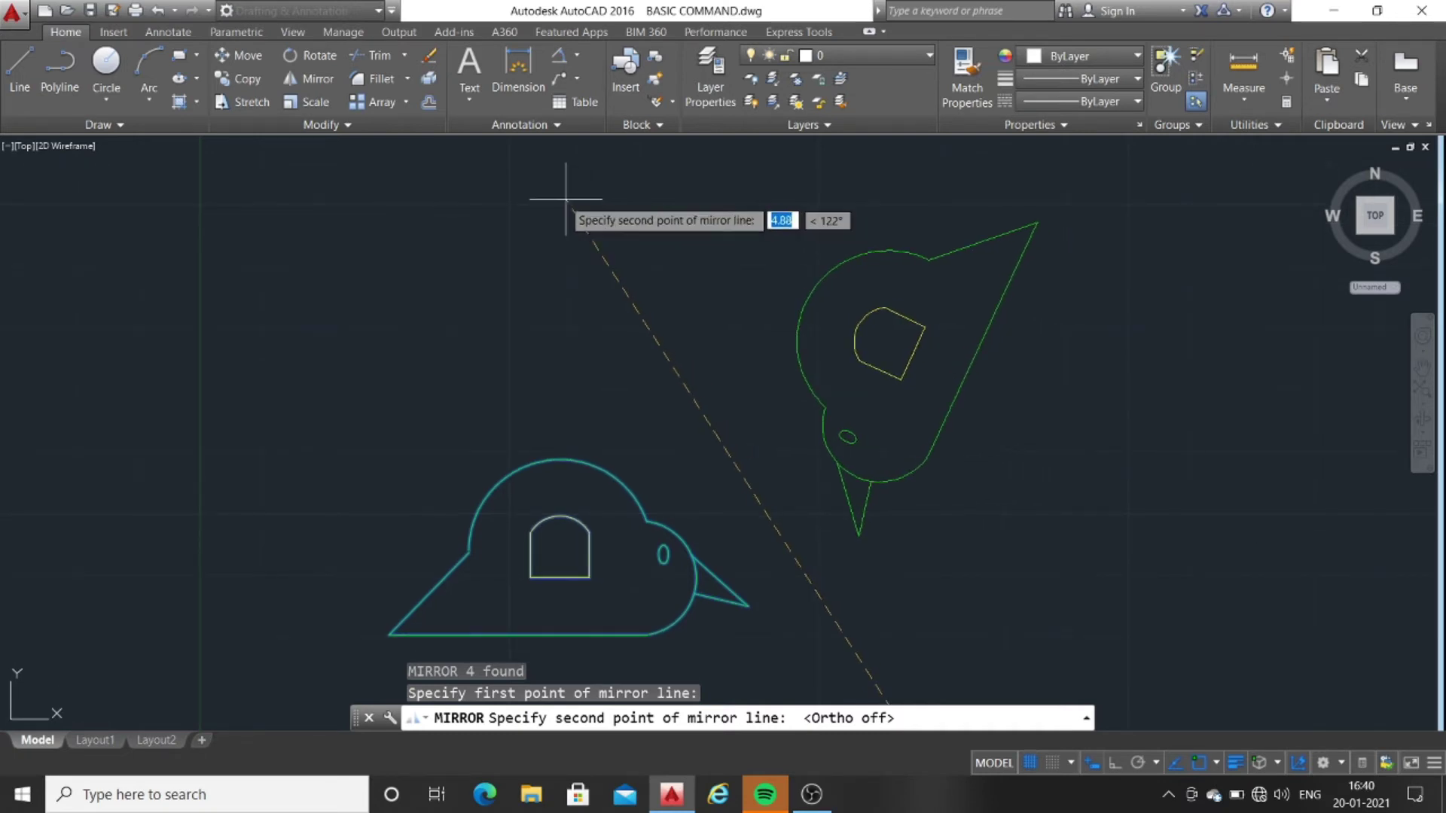
scroll(555, 198, "down", 2)
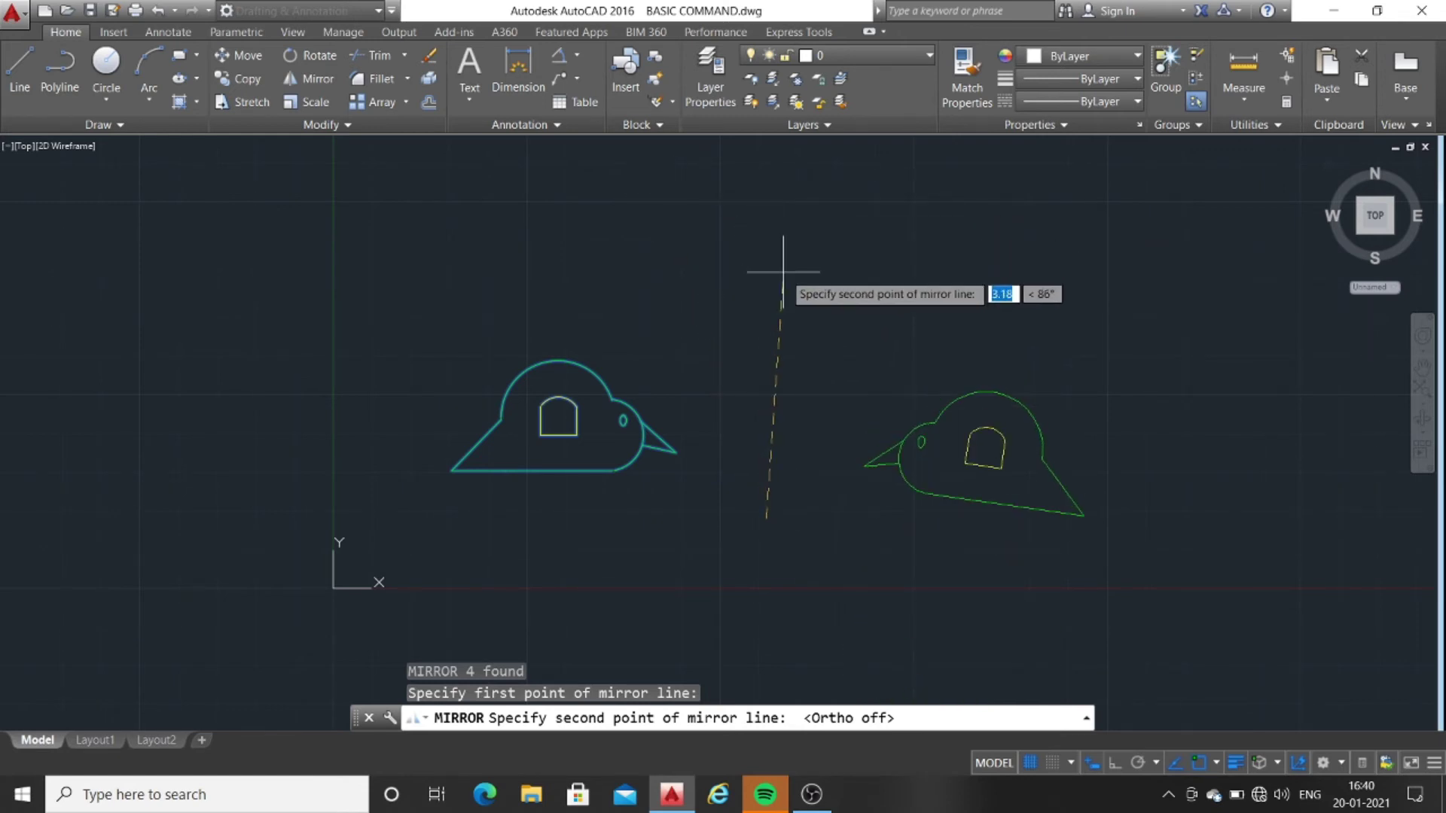
key("F8")
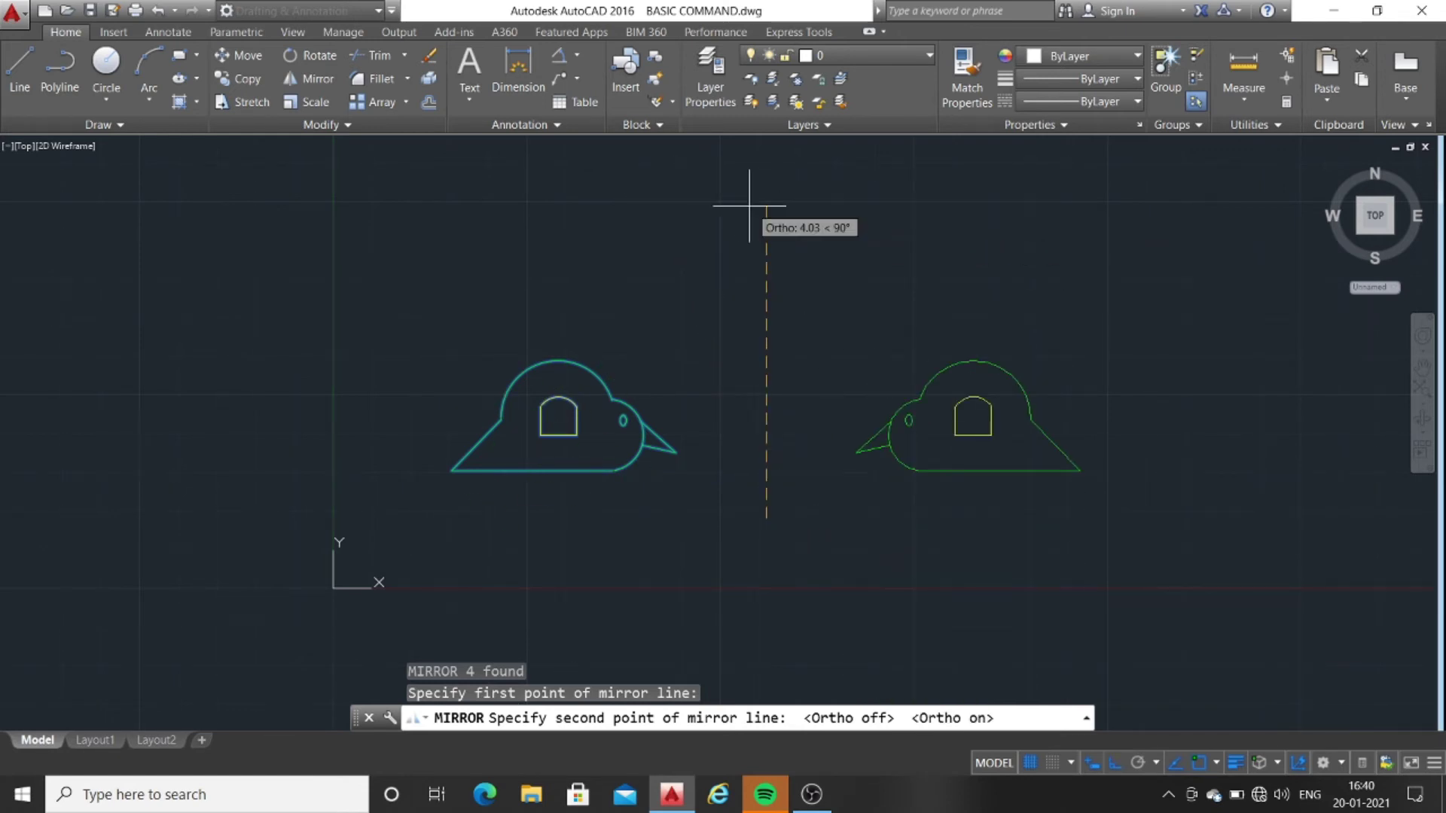
Complete a vertical mirror line and erase the source, leaving only the left-facing mirrored bird.
left_click(749, 205)
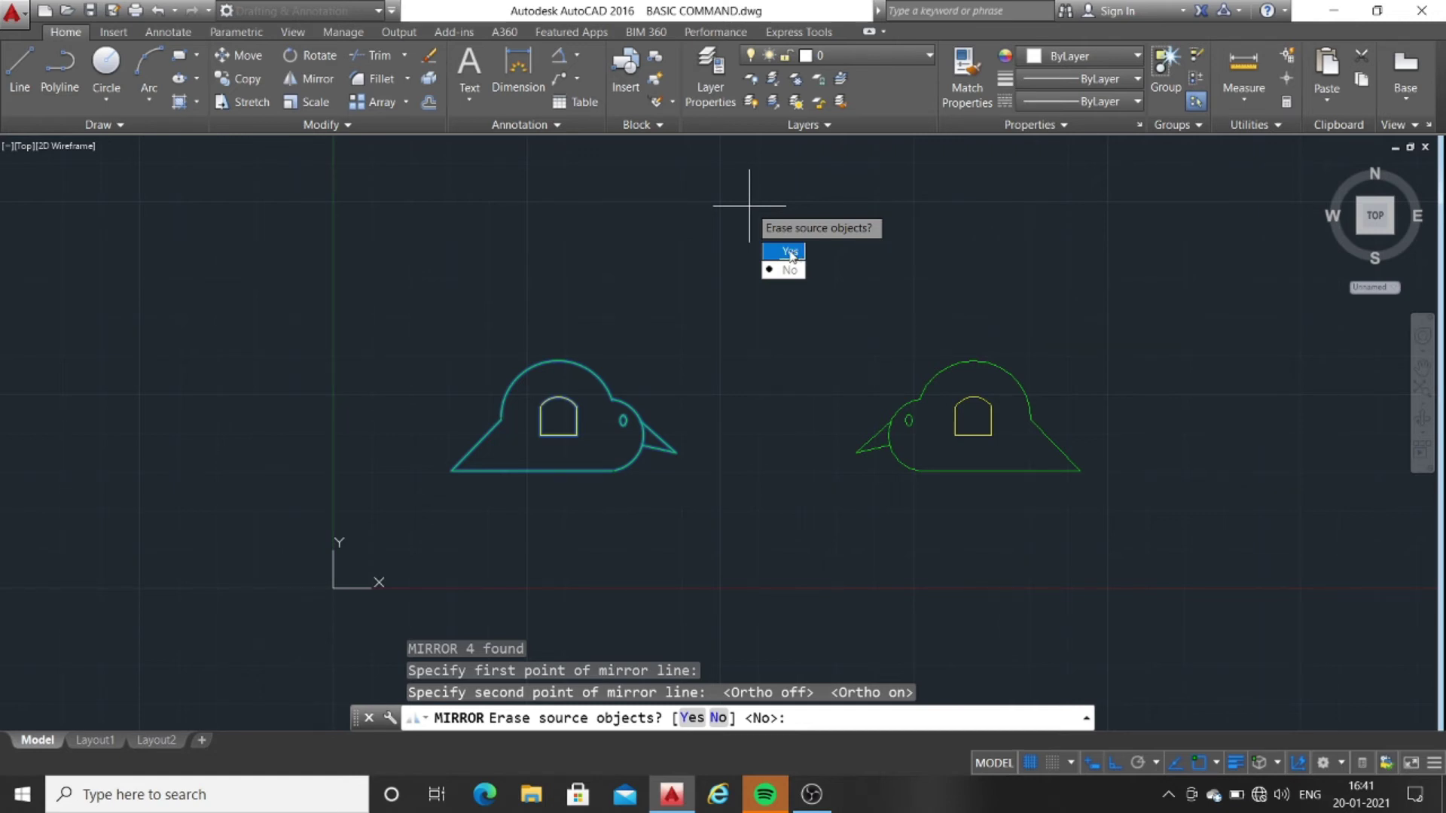
left_click(790, 253)
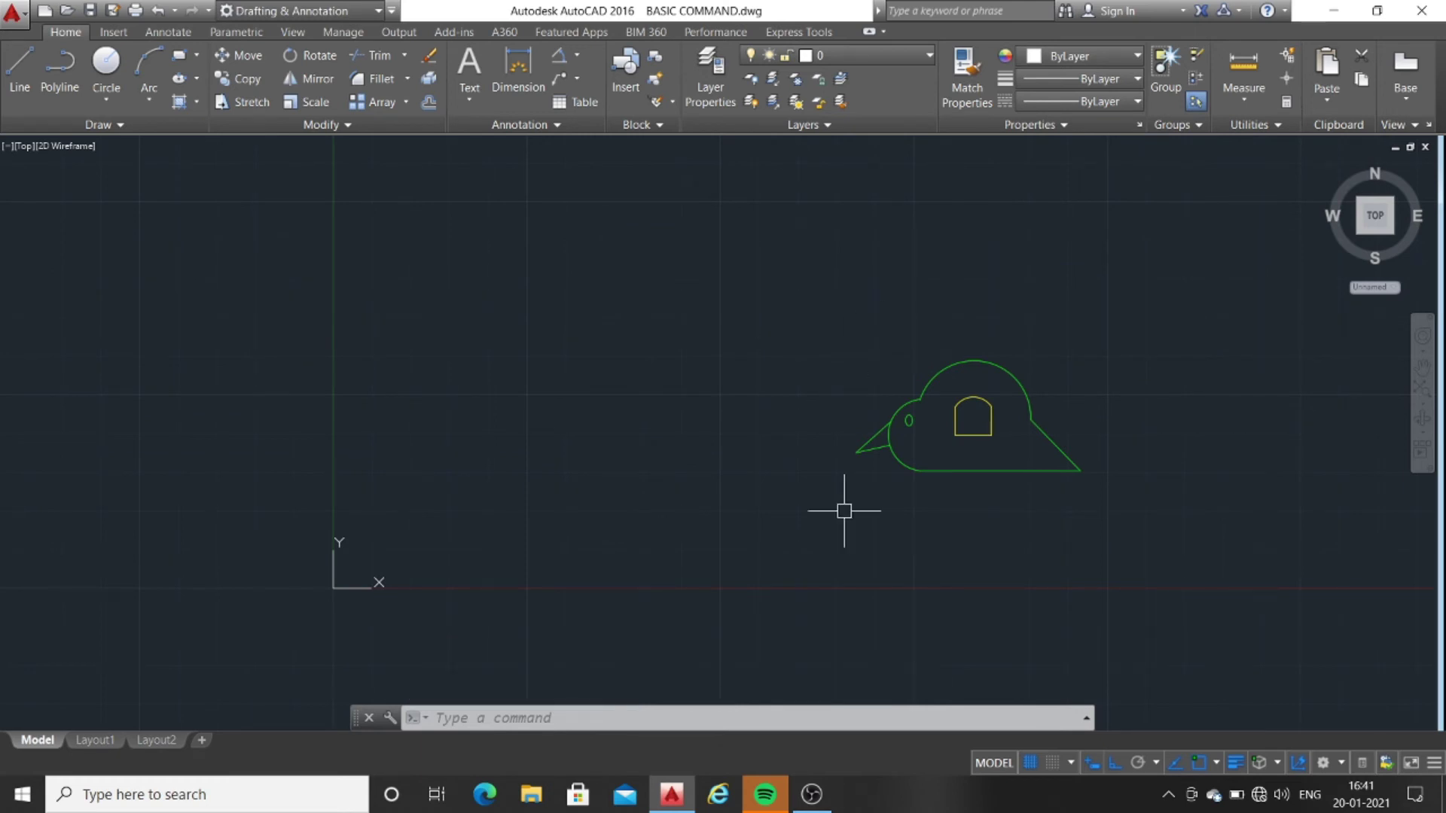
left_click(766, 508)
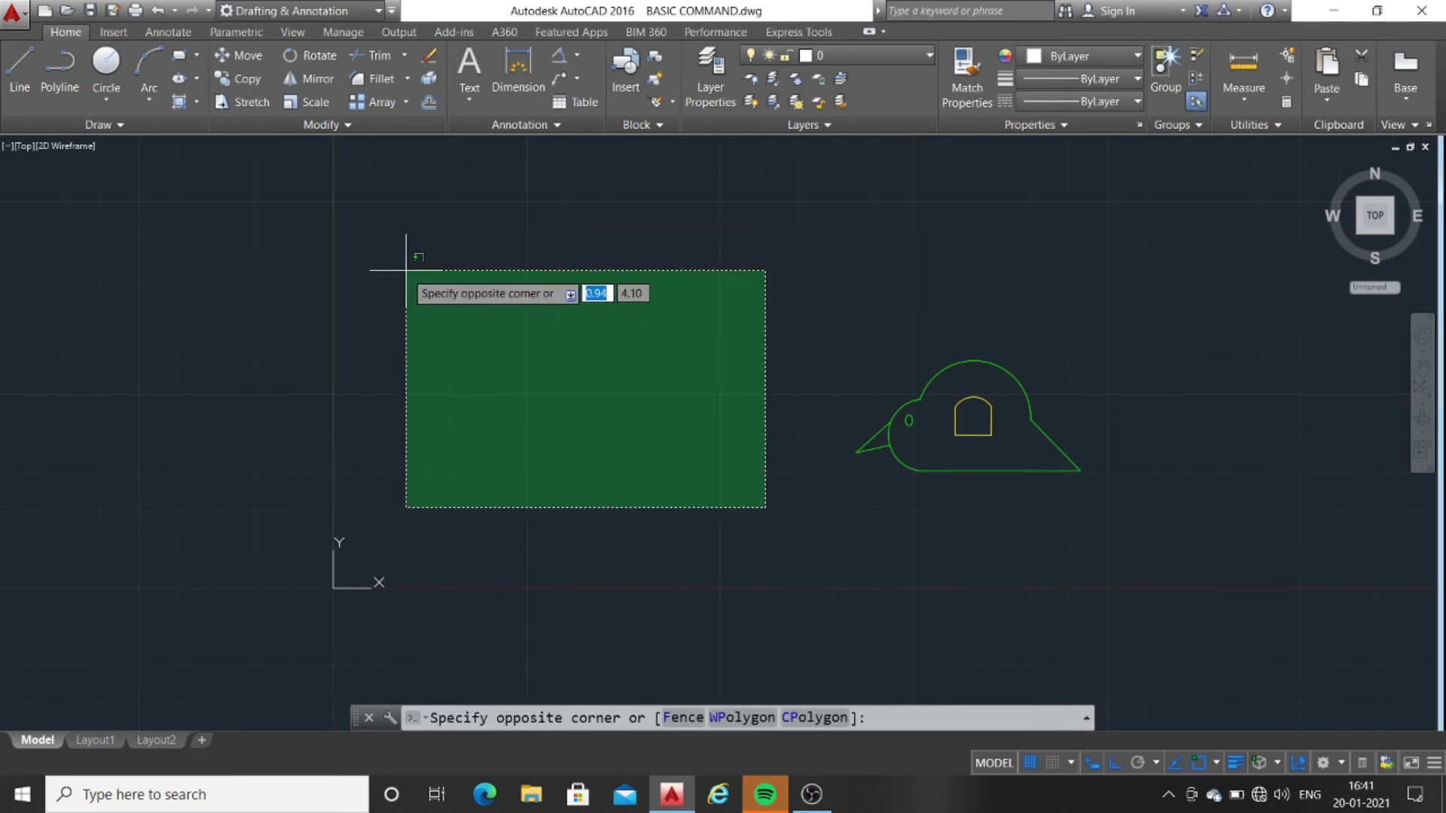
left_click(415, 277)
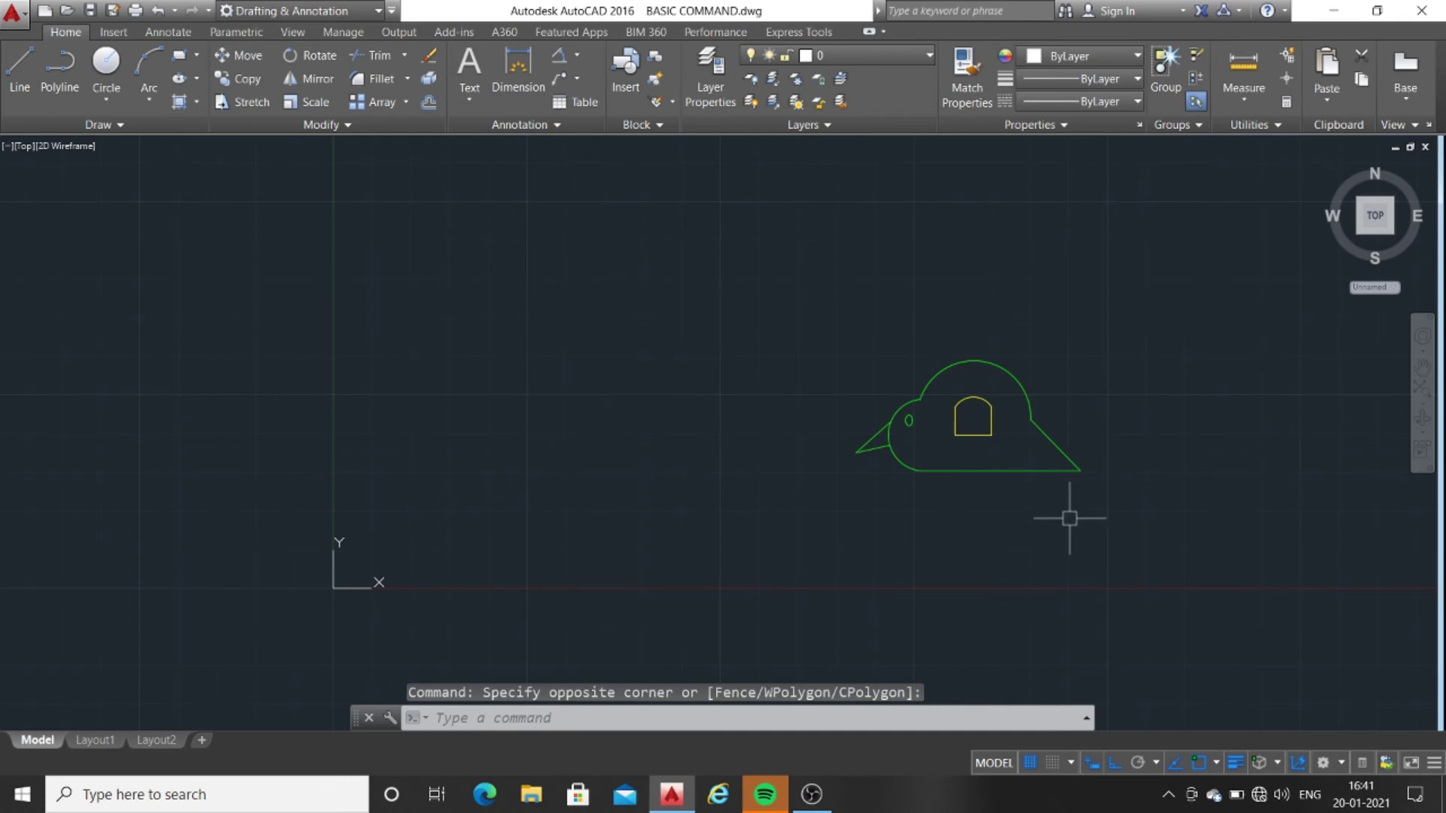
middle_click_drag(1065, 516, 884, 516)
middle_click_drag(723, 402, 775, 405)
Select the arch shape and start mirroring it with MI.
scroll(738, 271, "up", 4)
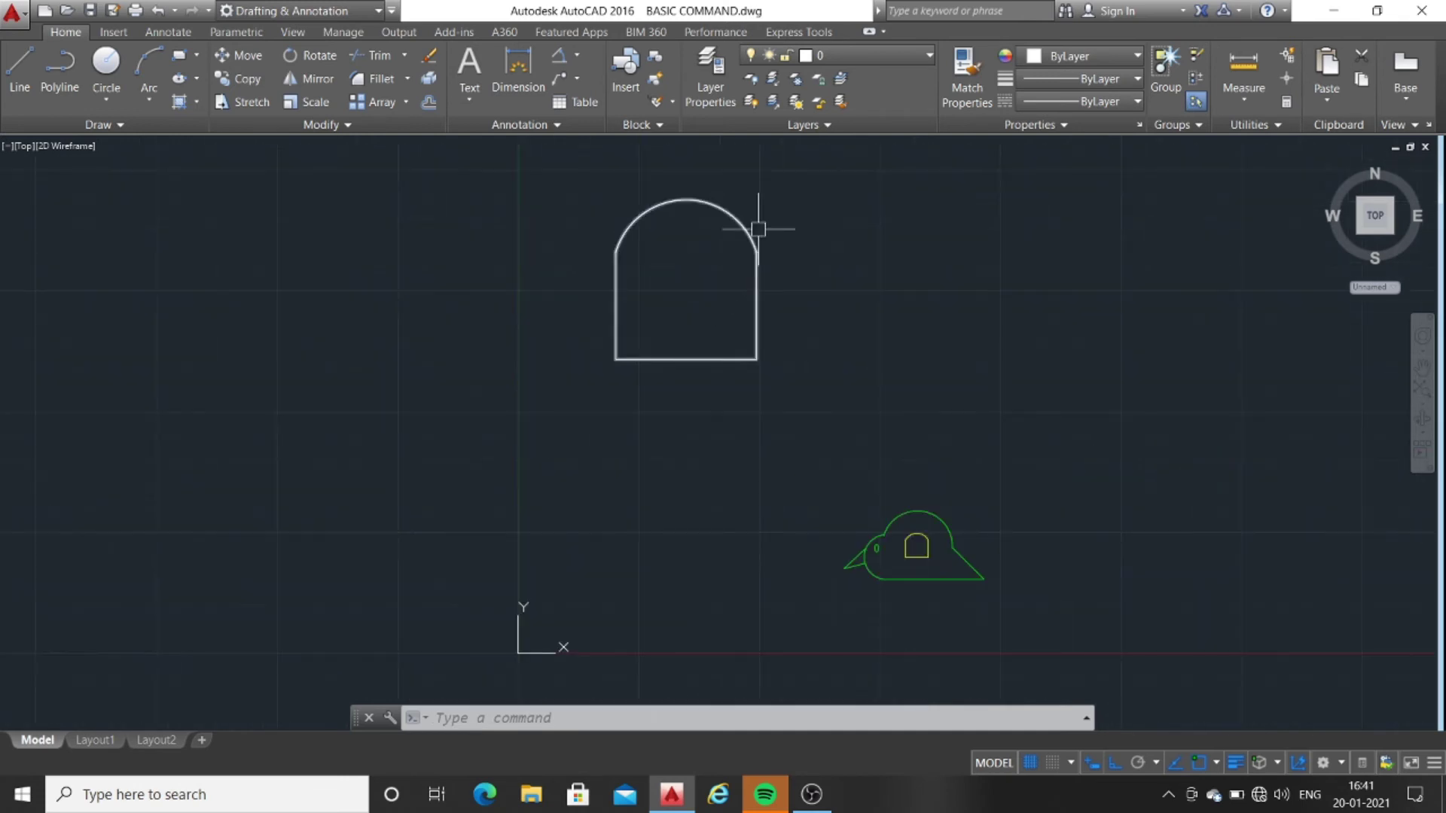
scroll(768, 223, "up", 4)
scroll(753, 301, "down", 2)
left_click(716, 277)
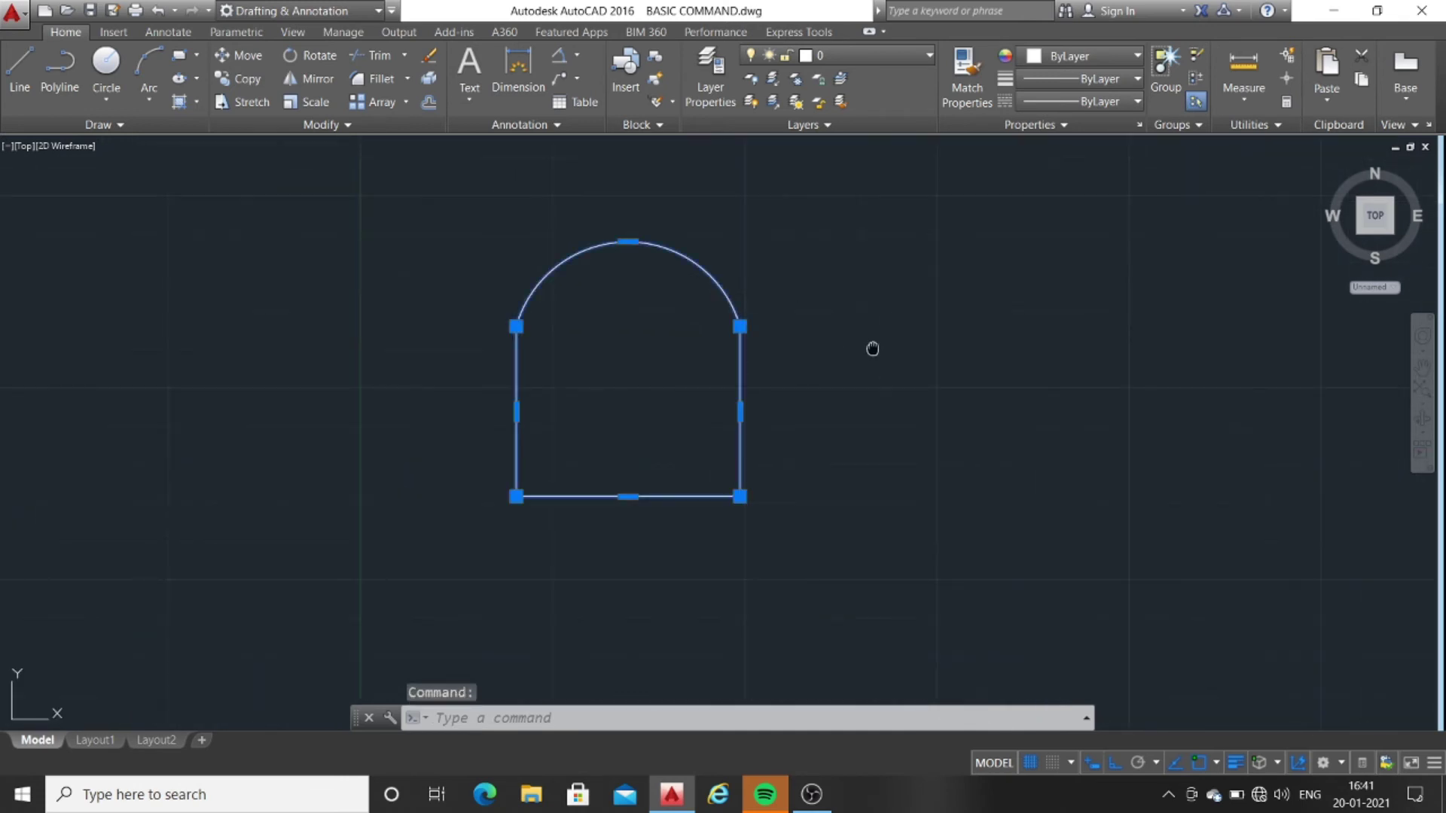
middle_click_drag(871, 345, 825, 331)
type("MI")
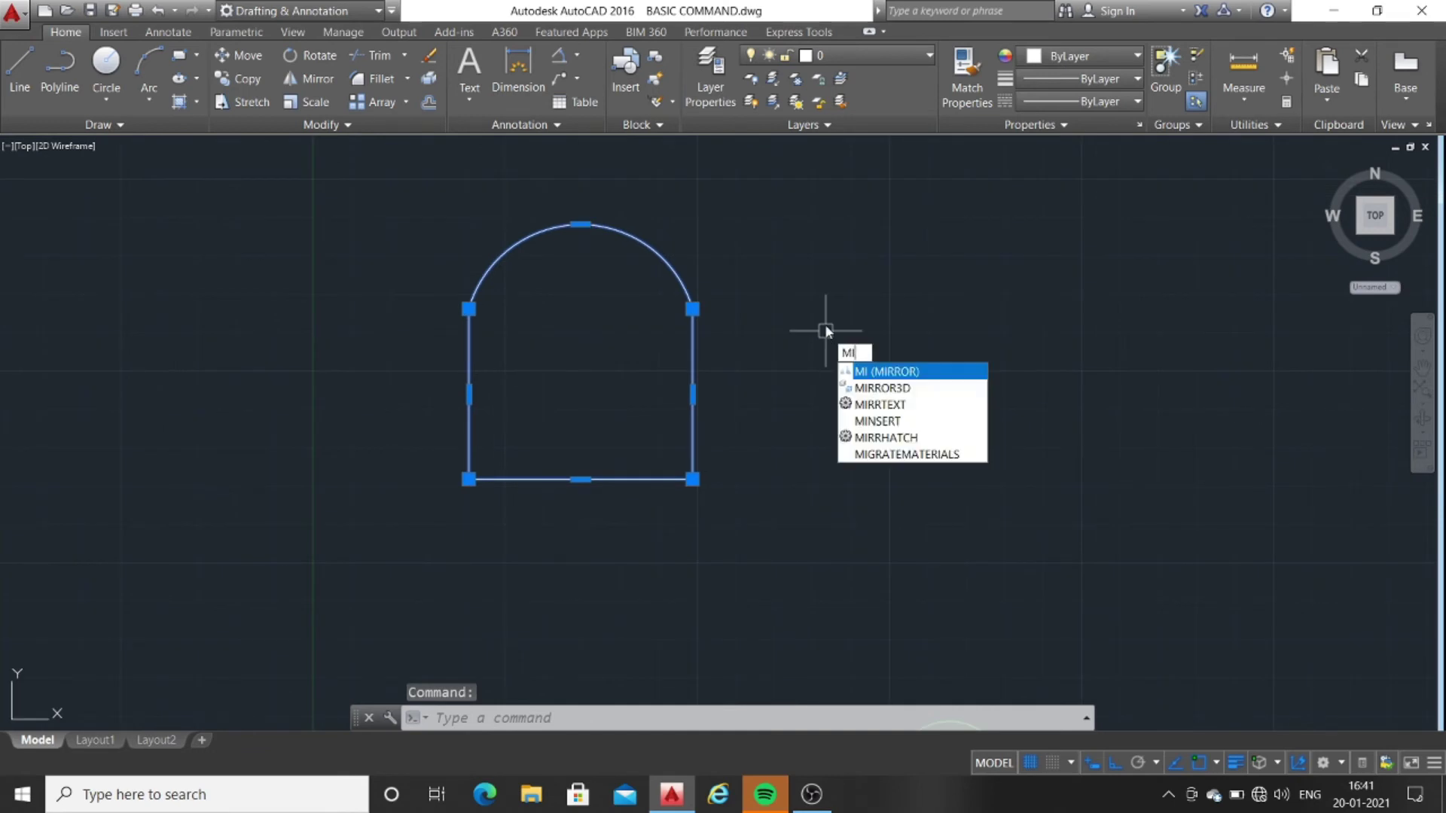
key("Return")
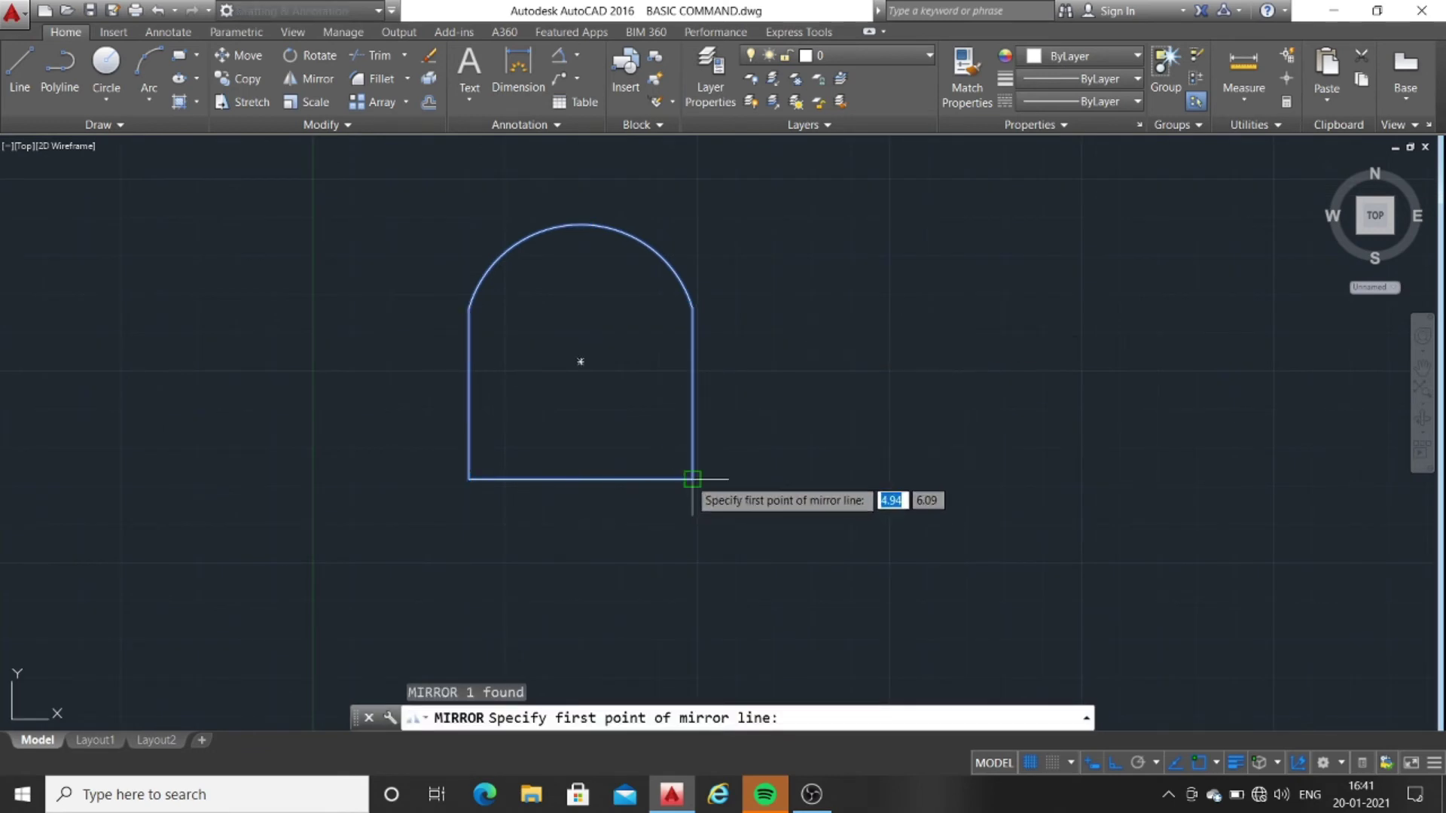
Mirror the arch across its right edge, keeping the original, then cancel the command.
left_click(691, 479)
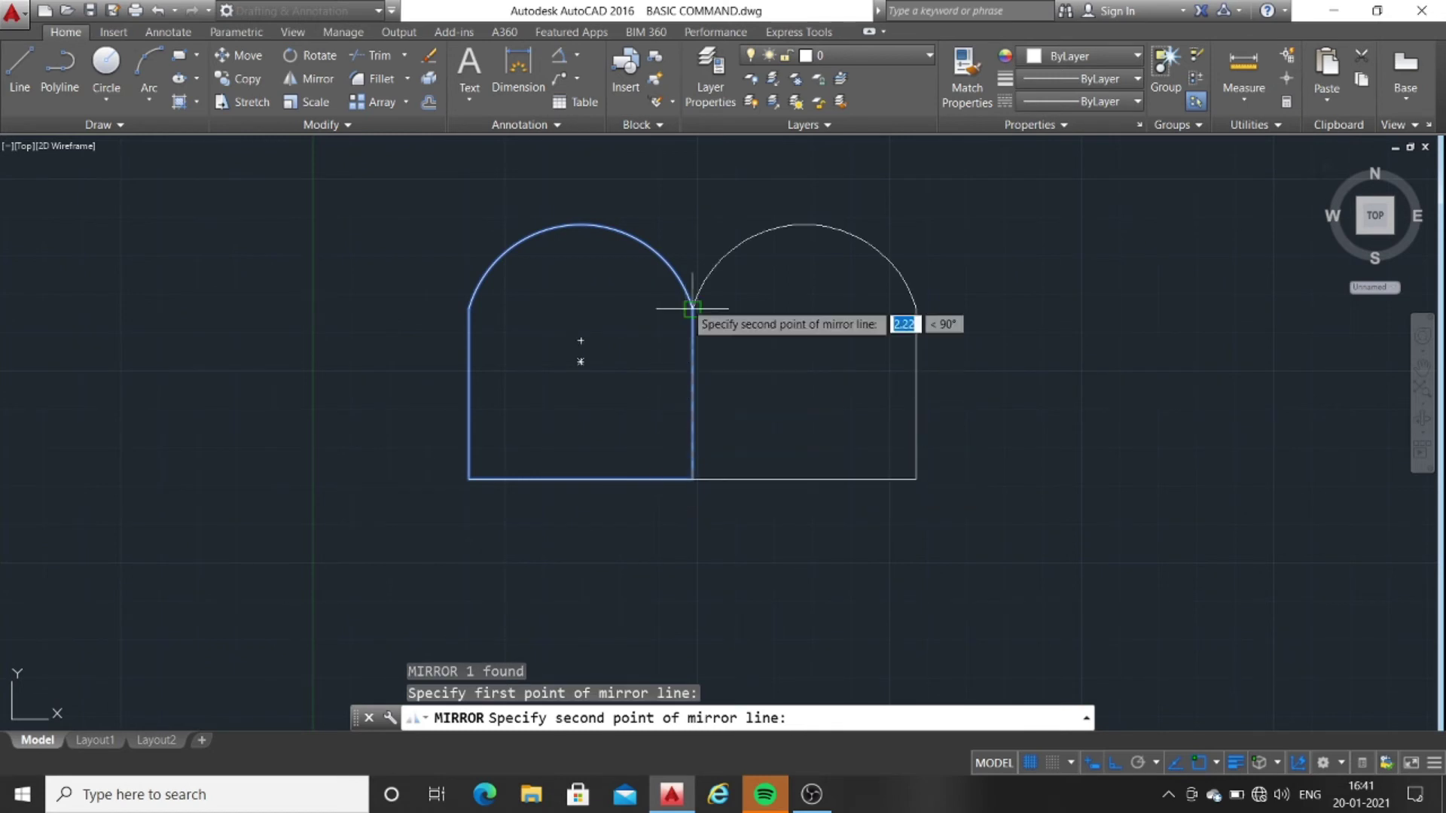
left_click(692, 304)
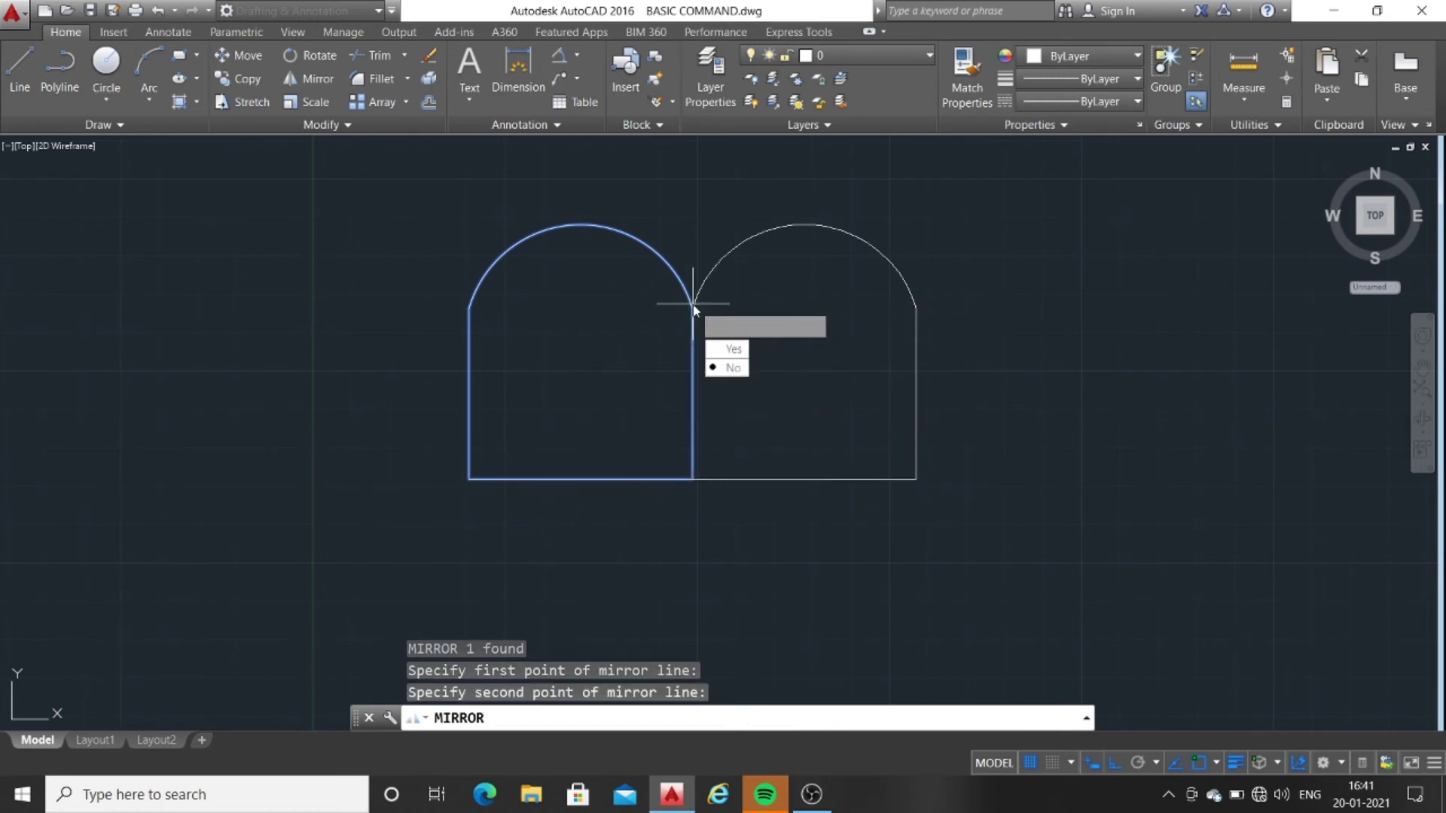
left_click(734, 368)
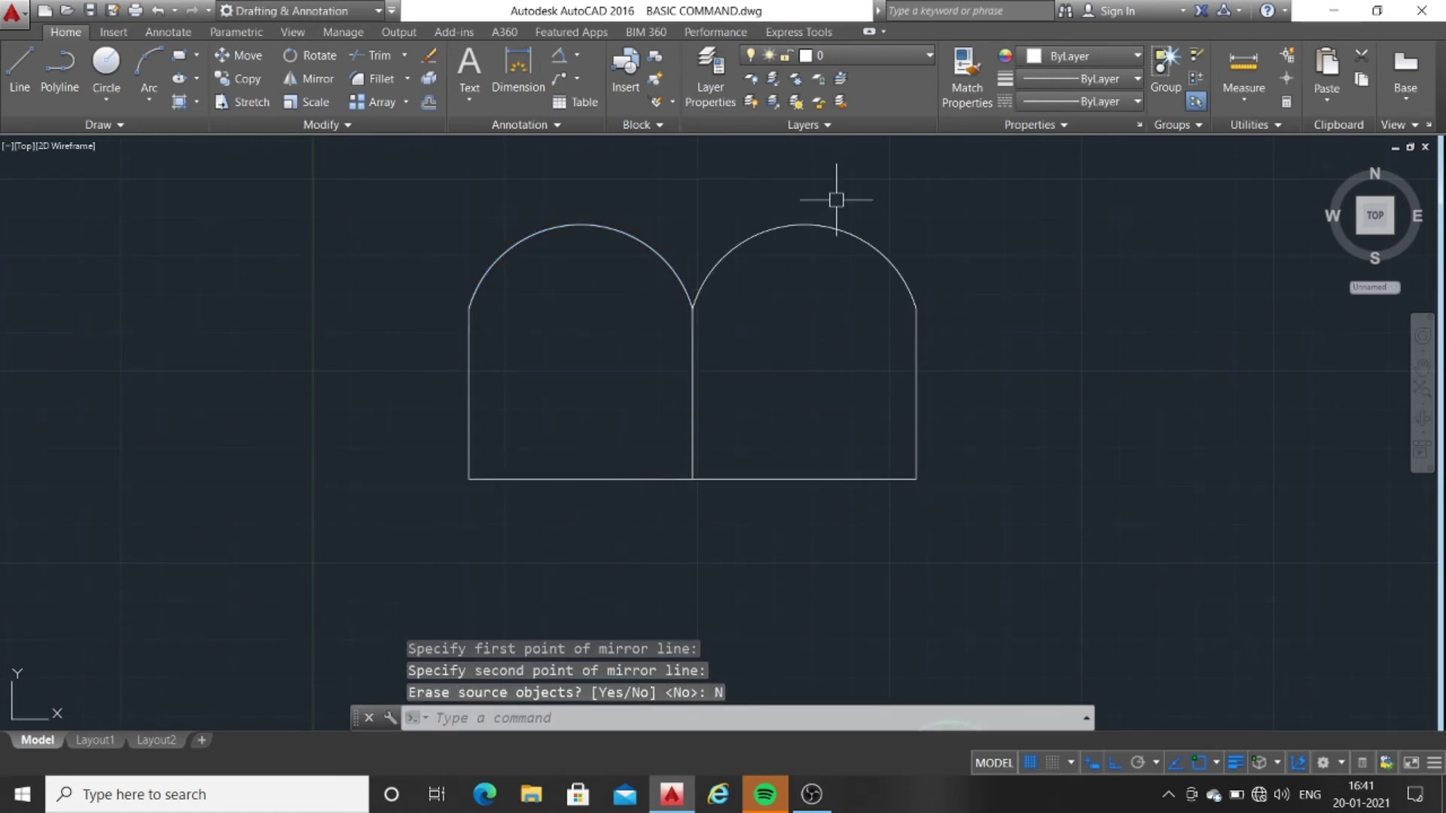
left_click(693, 346)
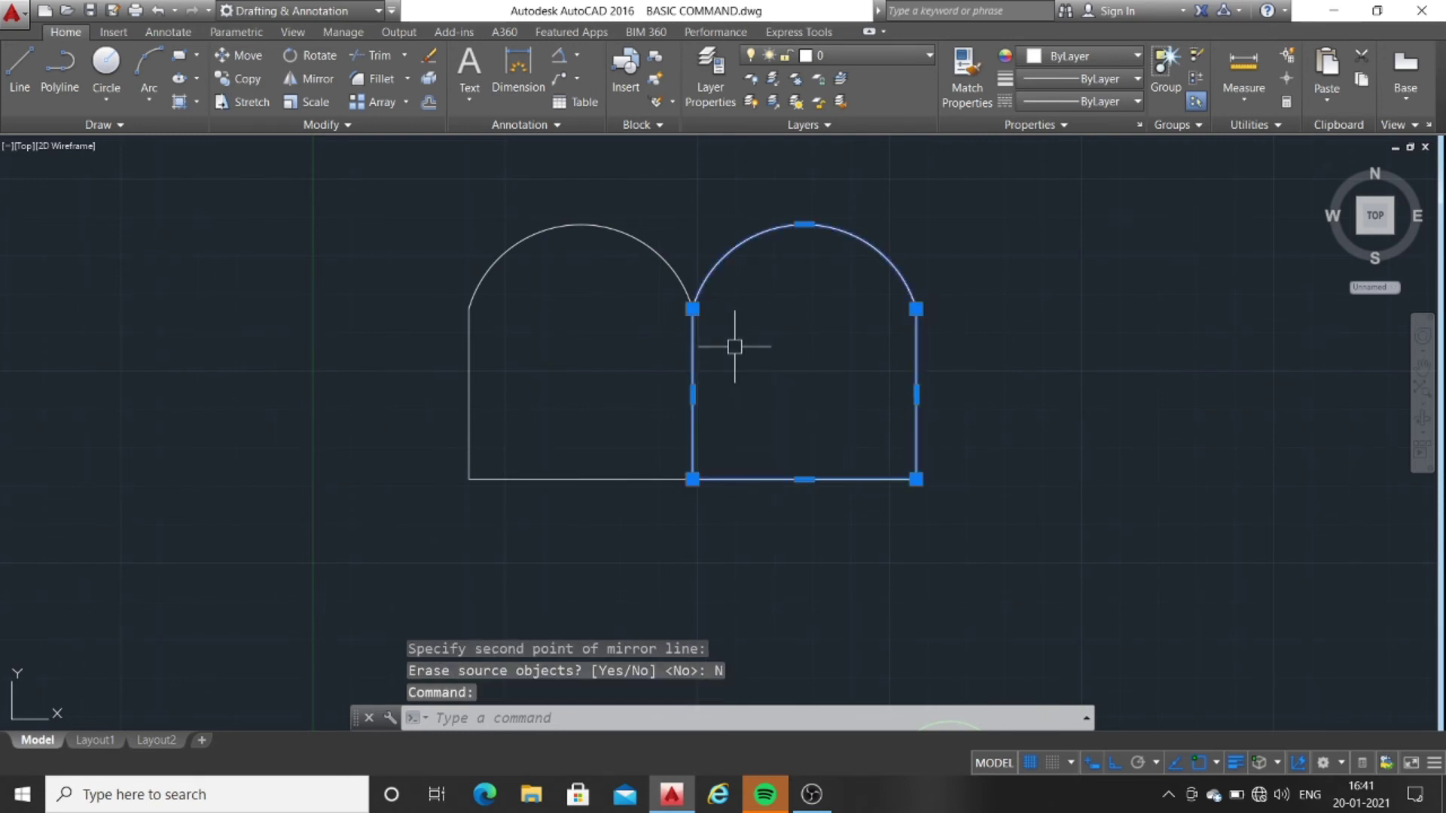
key("Escape")
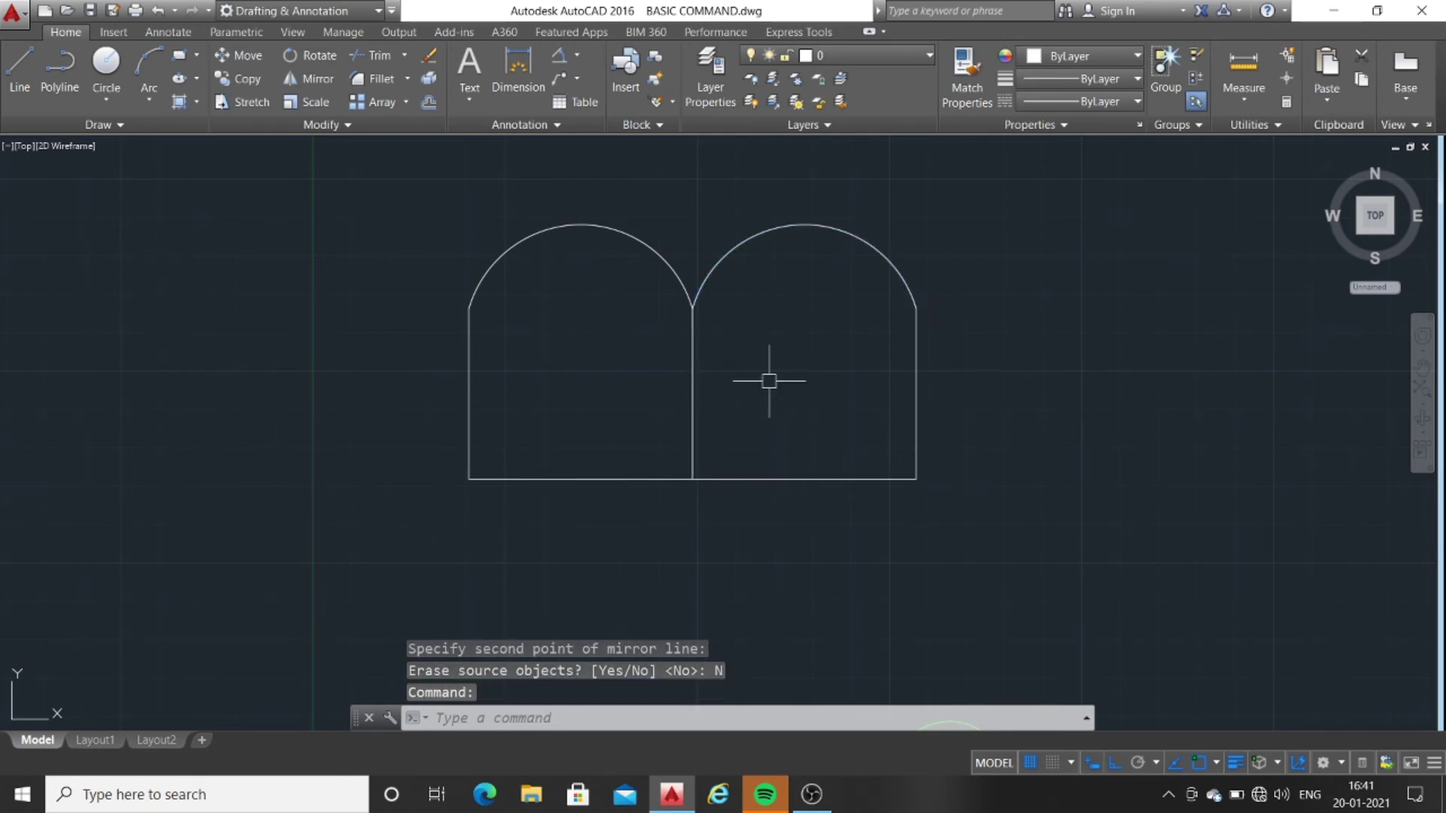
key("Escape")
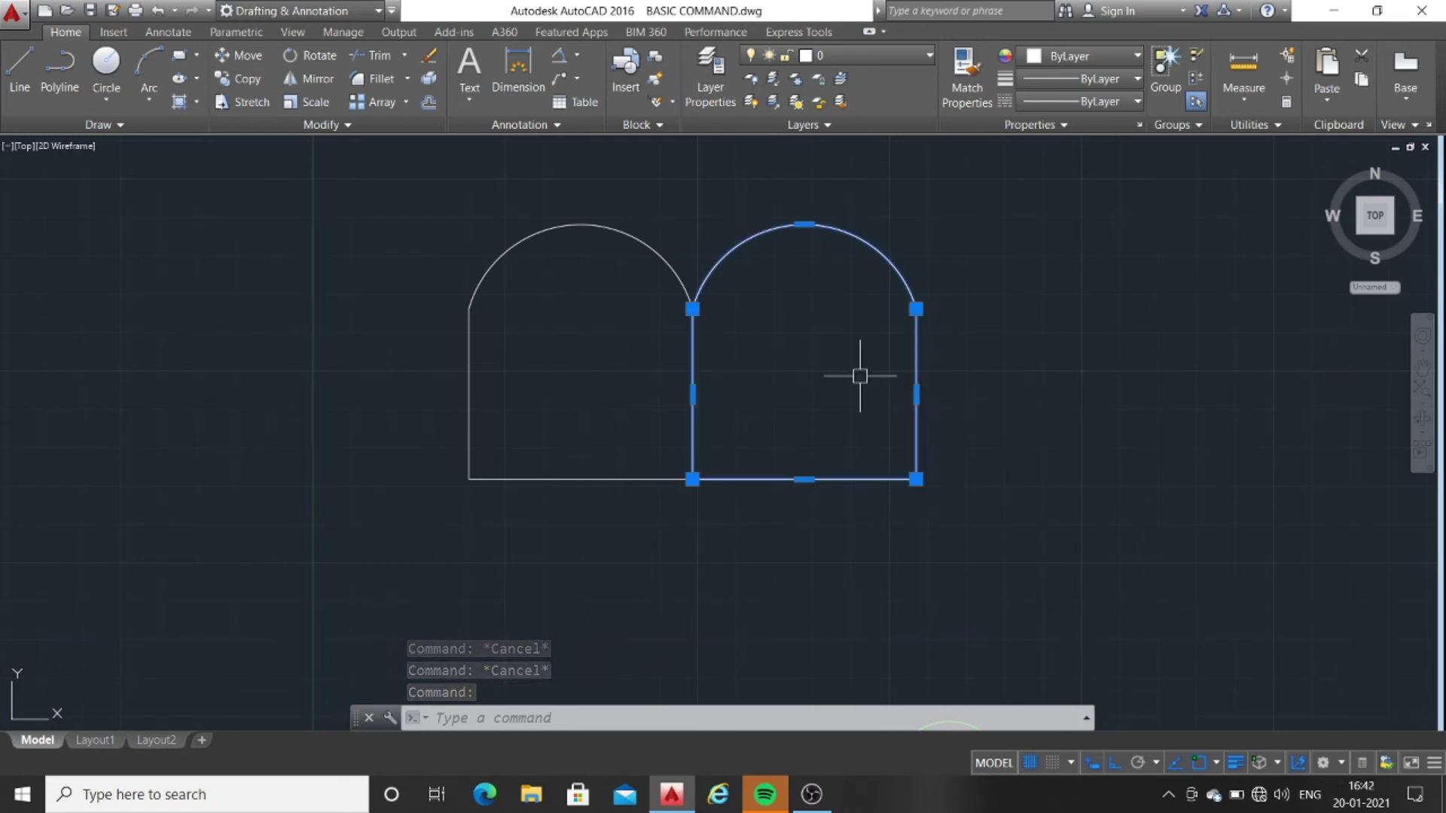
key("Escape")
key("Escape")
scroll(859, 376, "down", 2)
middle_click_drag(846, 384, 775, 414)
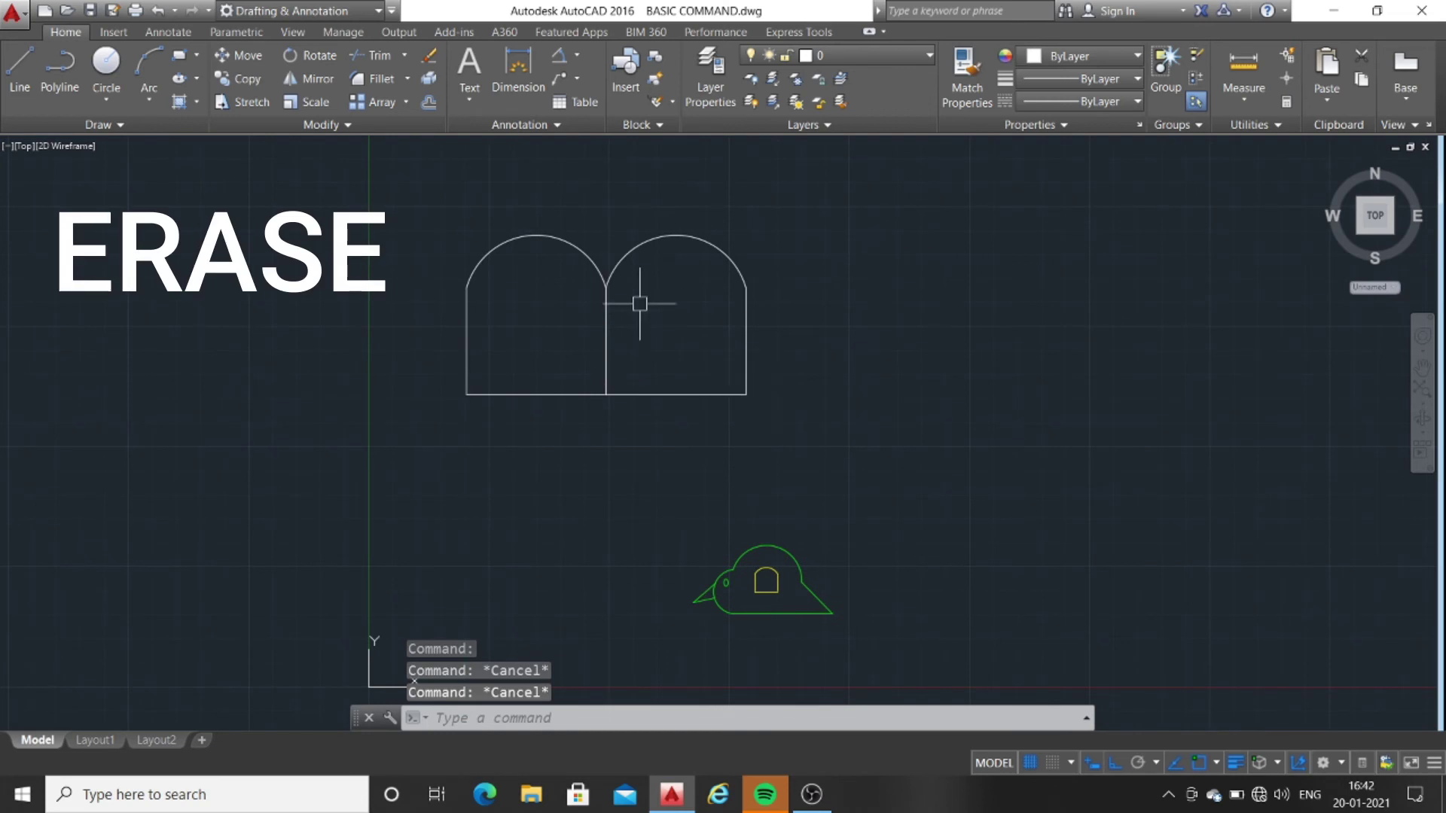
scroll(616, 281, "up", 2)
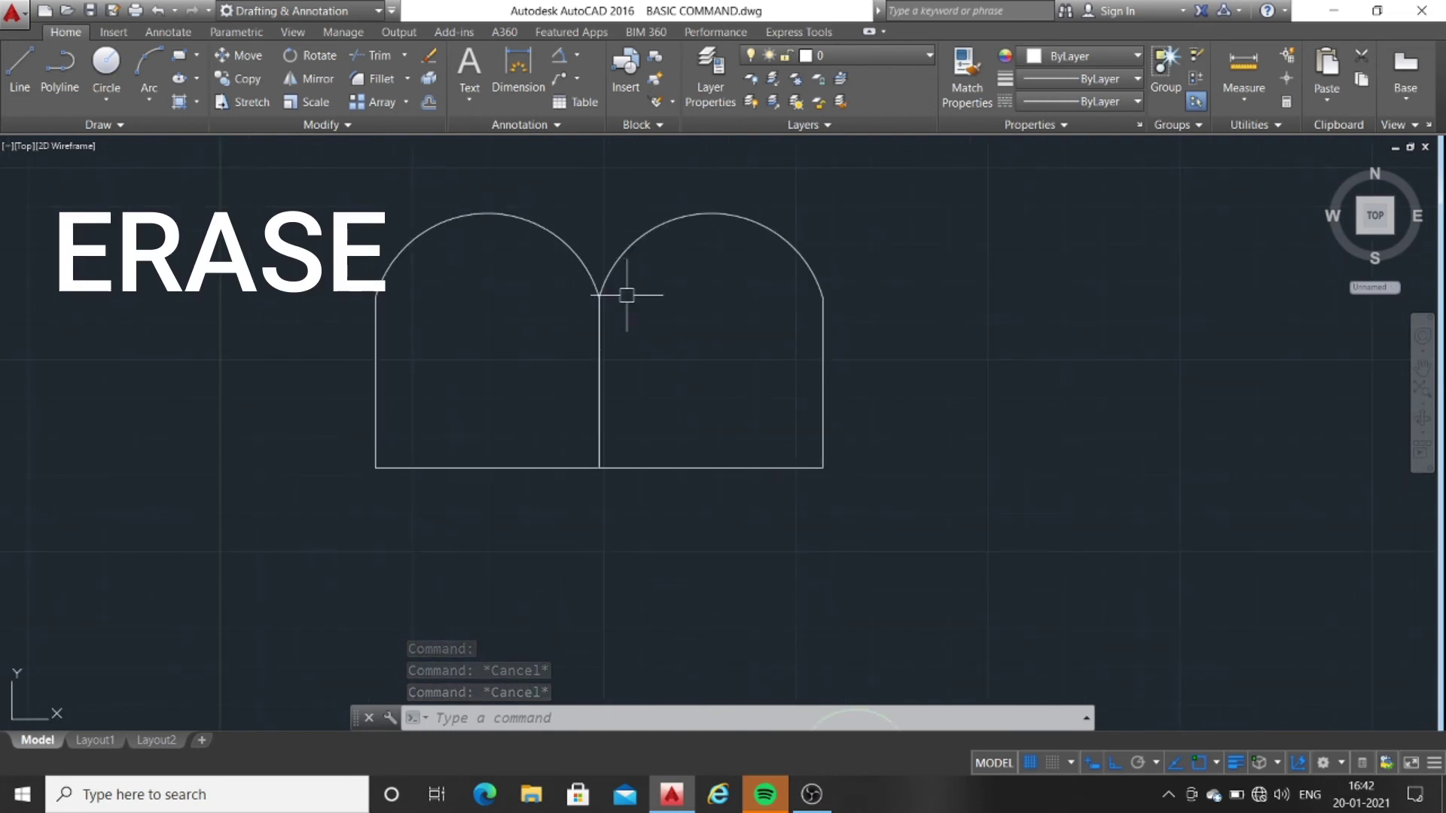
middle_click_drag(636, 325, 701, 344)
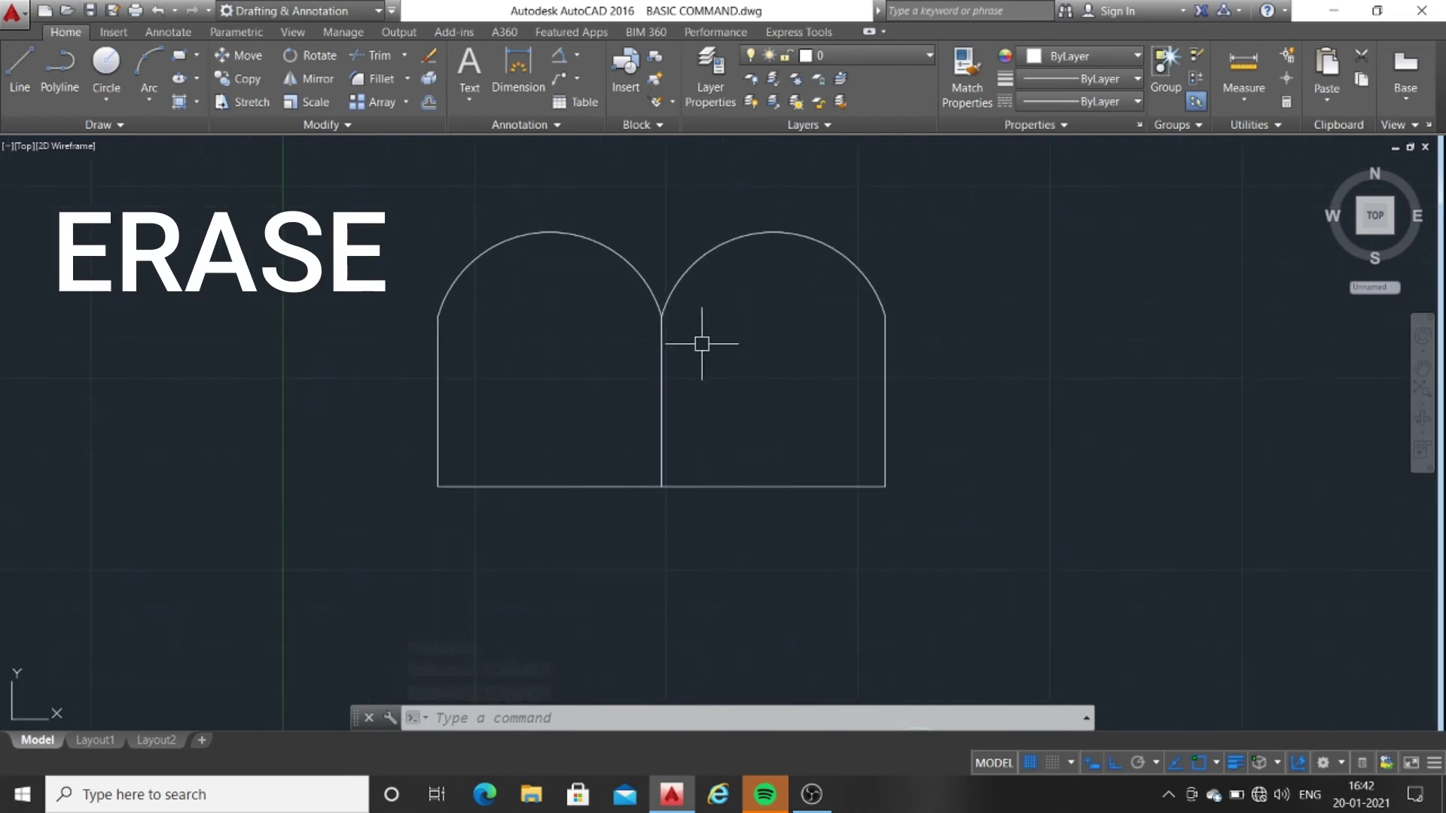
left_click(926, 352)
left_click(858, 315)
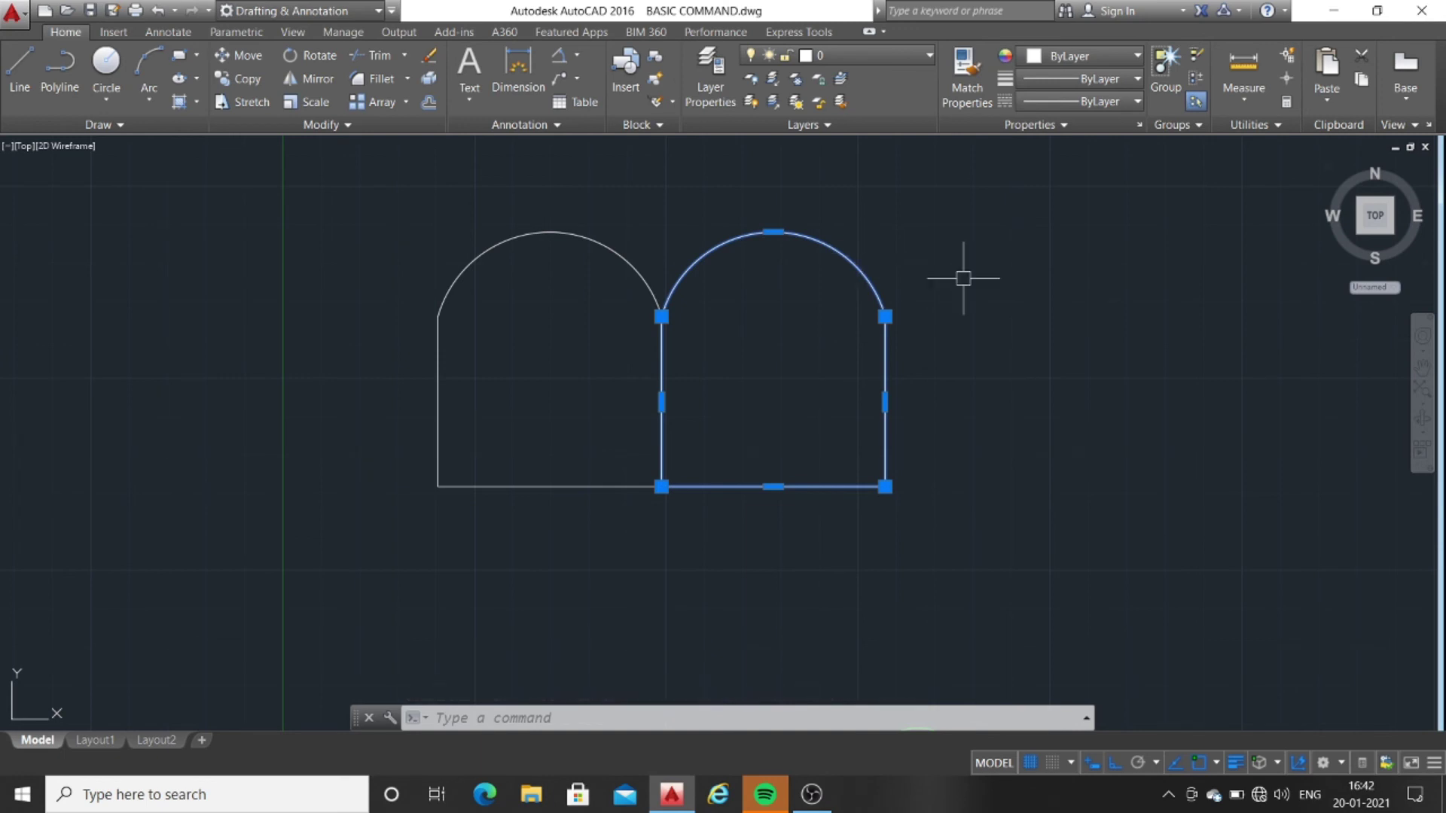
type("E")
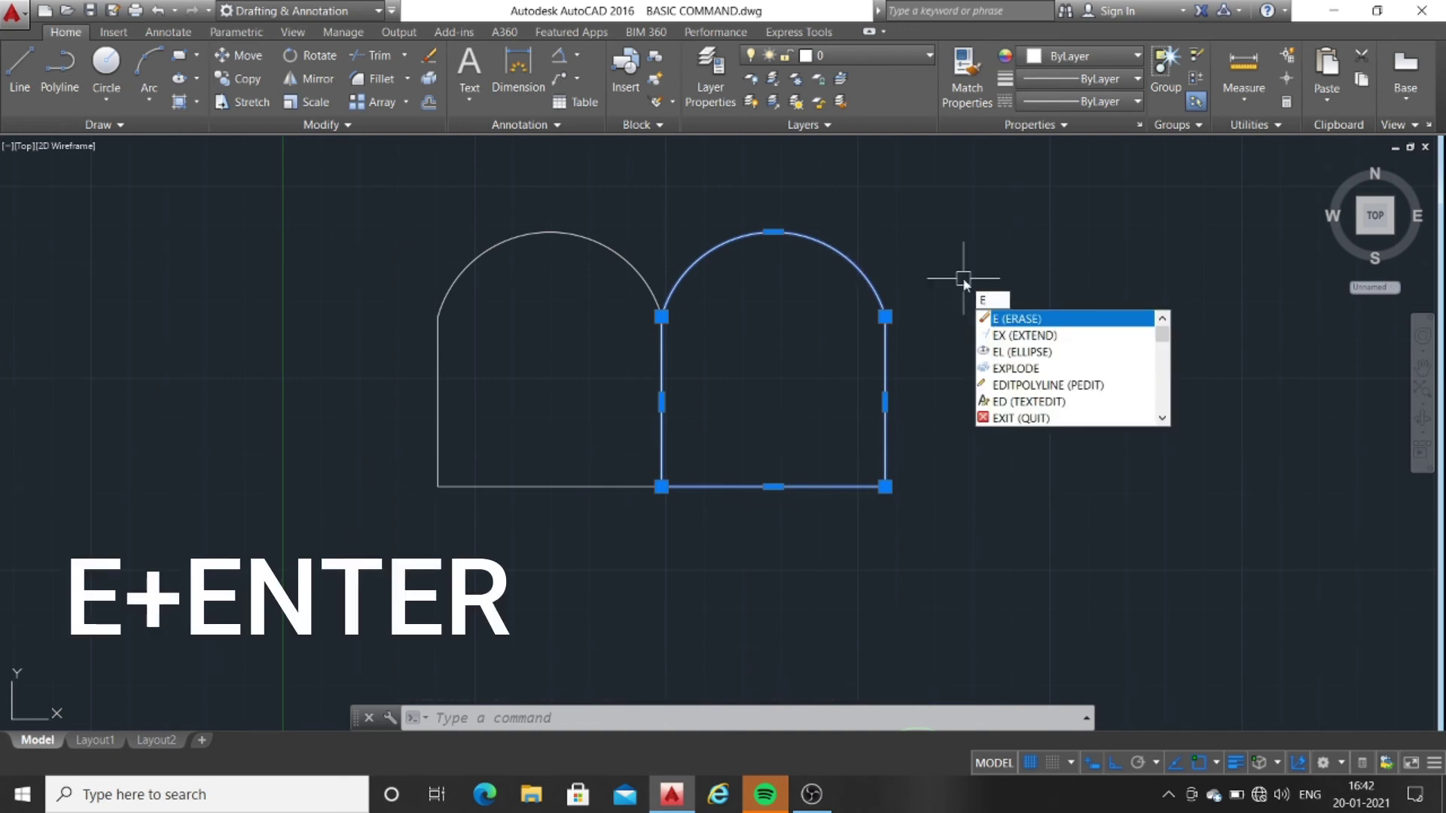
key("Return")
key("ctrl+z")
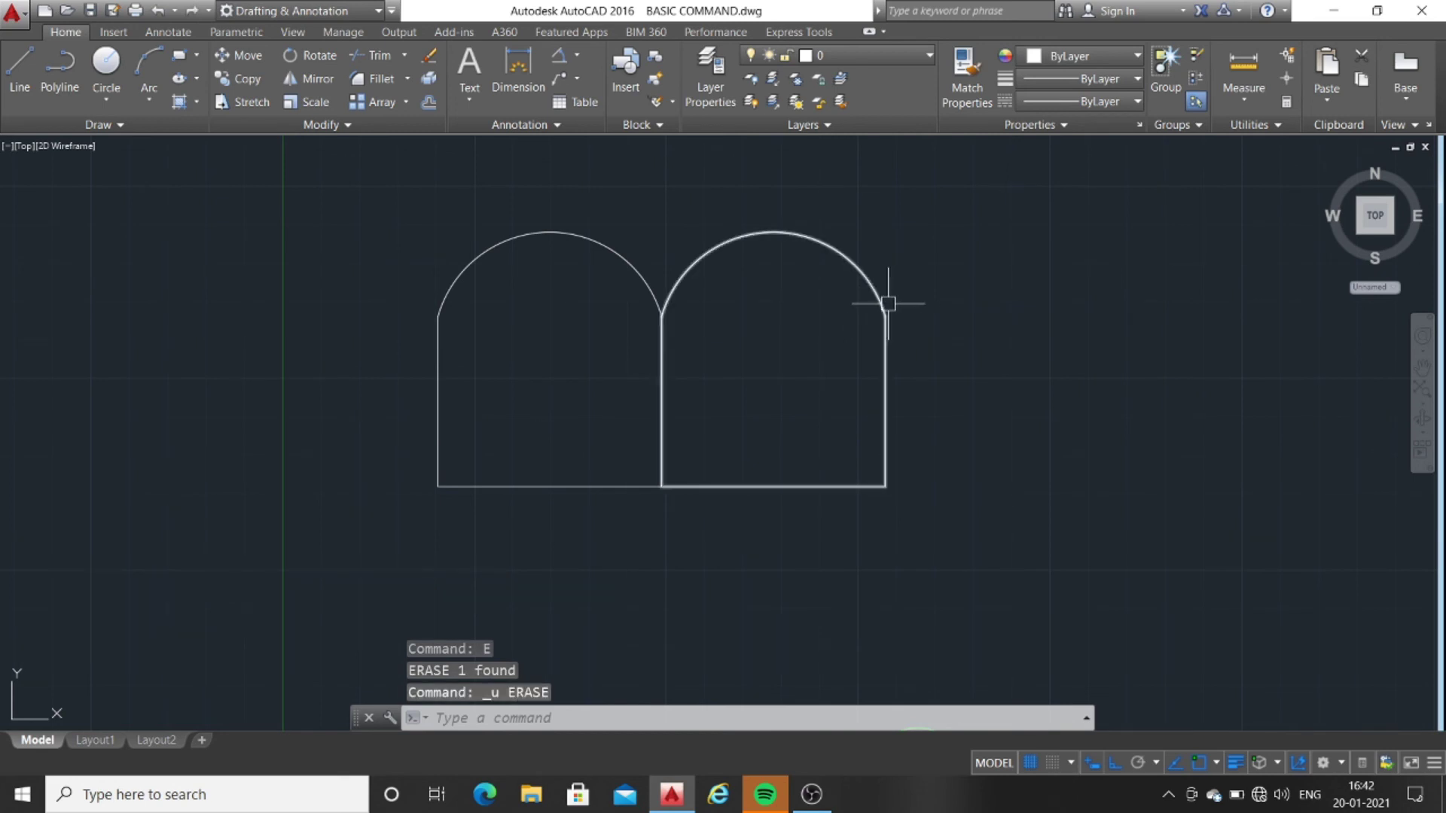
left_click(887, 304)
Erase the mirrored right arch using the right-click Erase option.
right_click(969, 305)
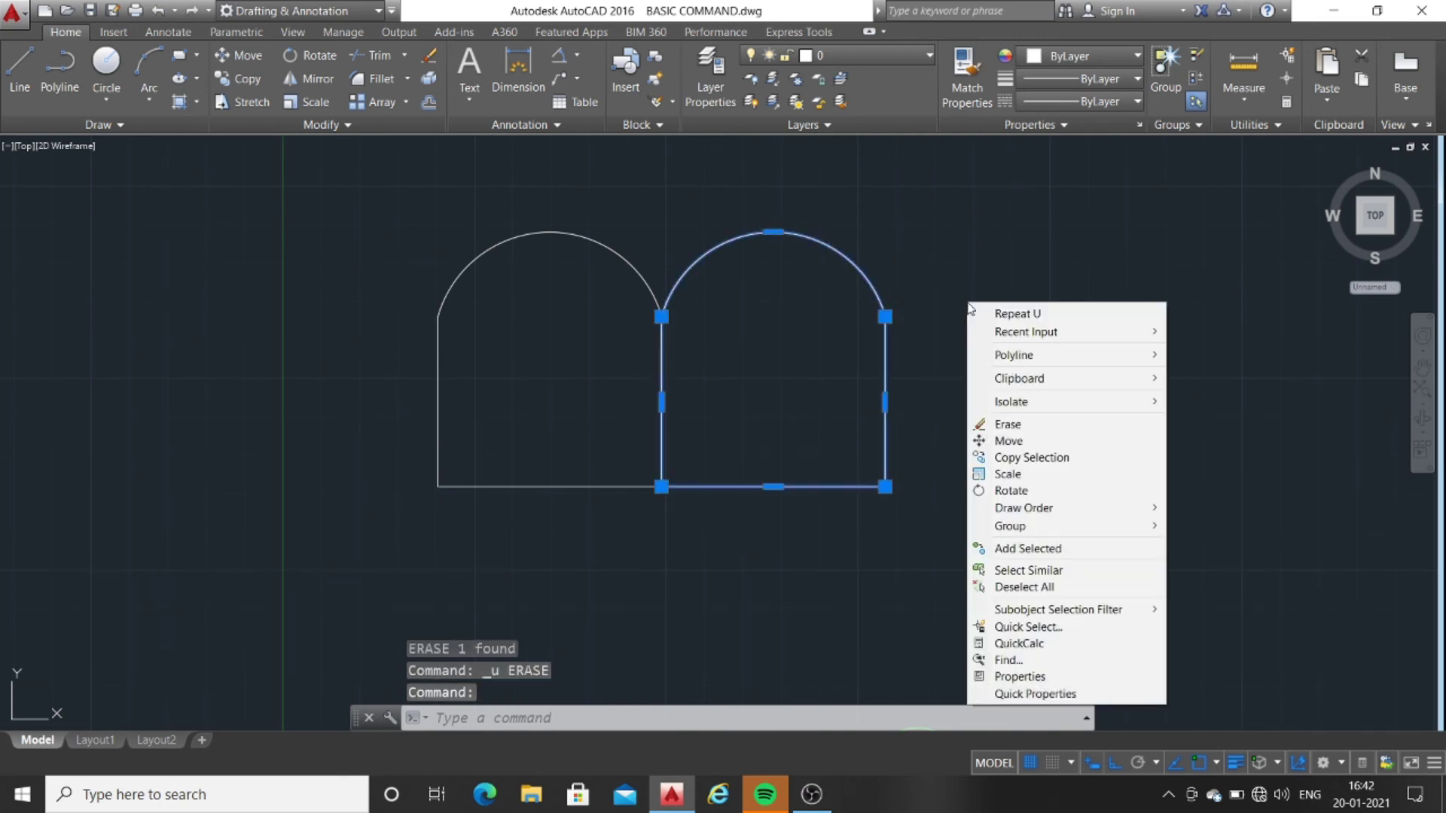
left_click(946, 262)
right_click(946, 262)
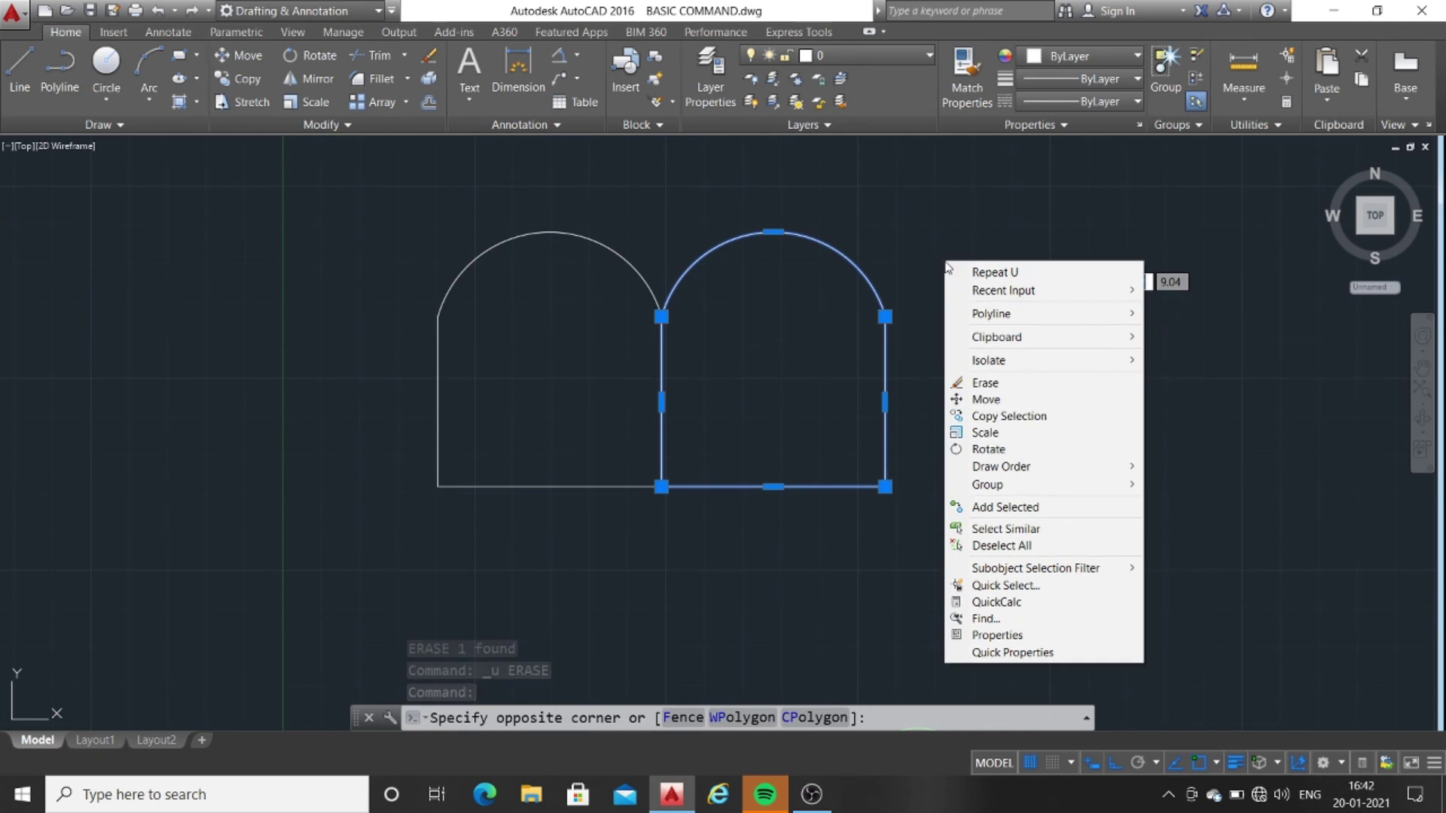
left_click(985, 383)
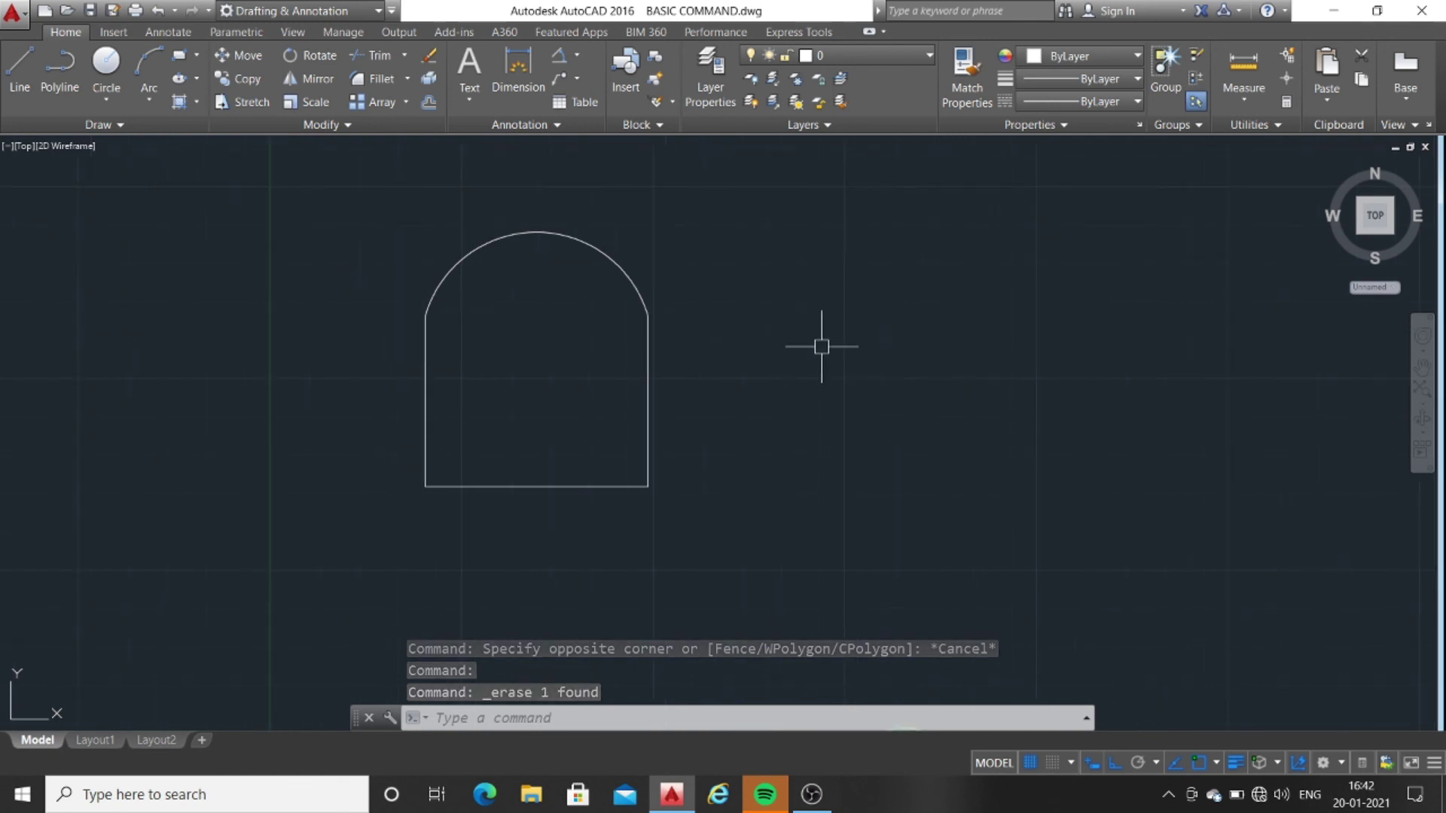
Draw a circle right of the arch with CI, then delete it.
type("CI")
key("Return")
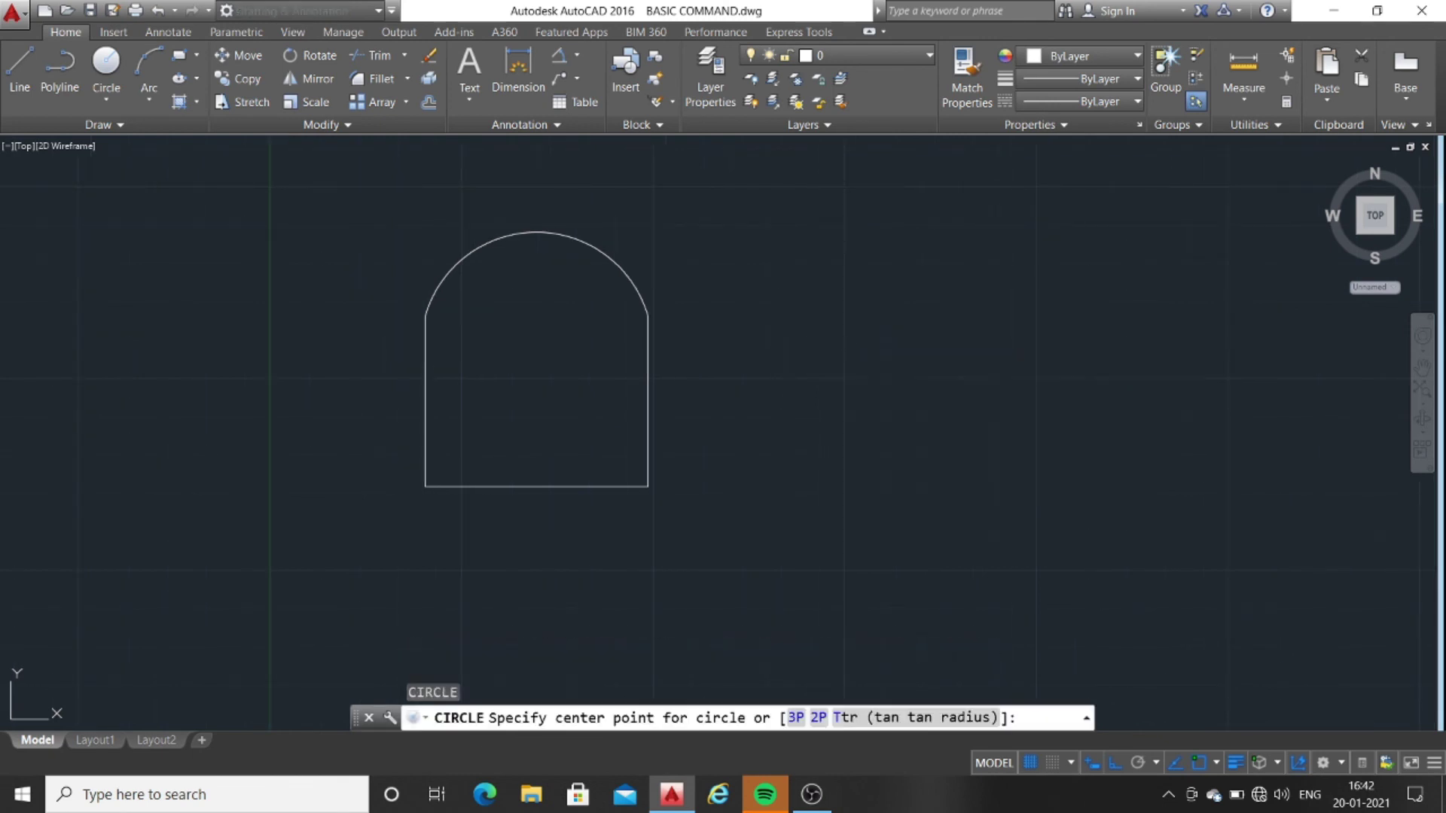
left_click(810, 345)
left_click(931, 295)
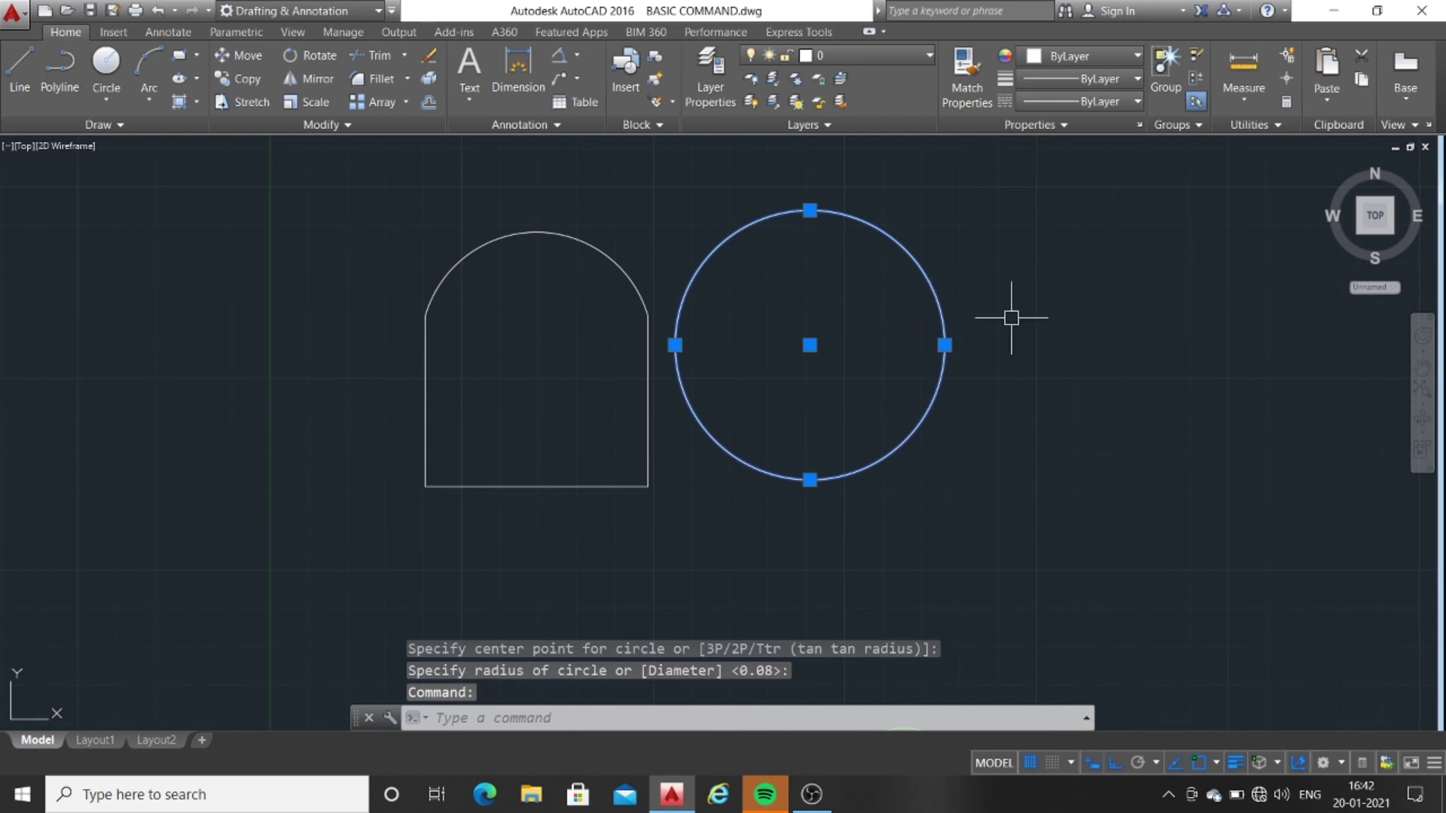
right_click(1007, 317)
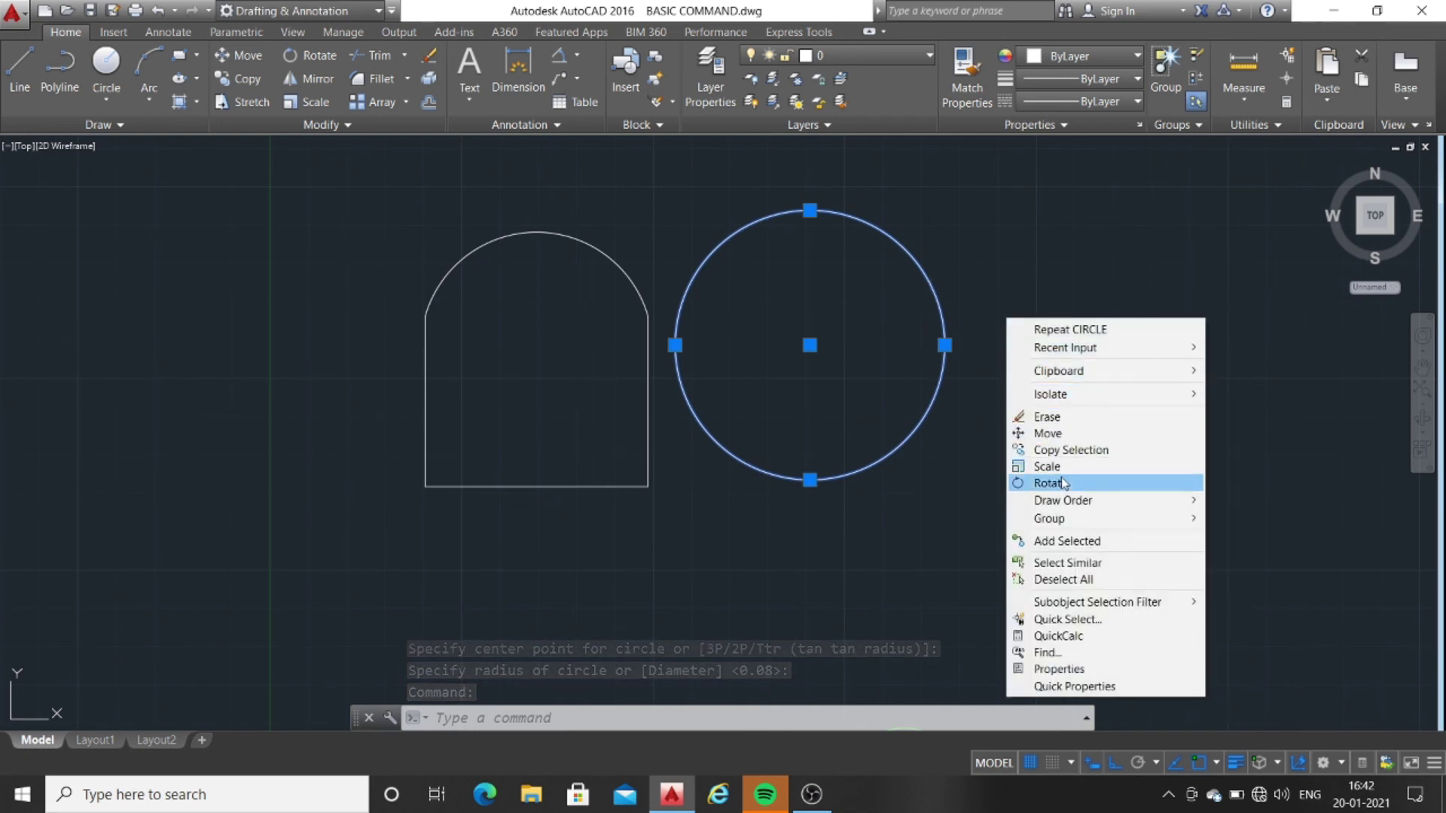
left_click(1045, 251)
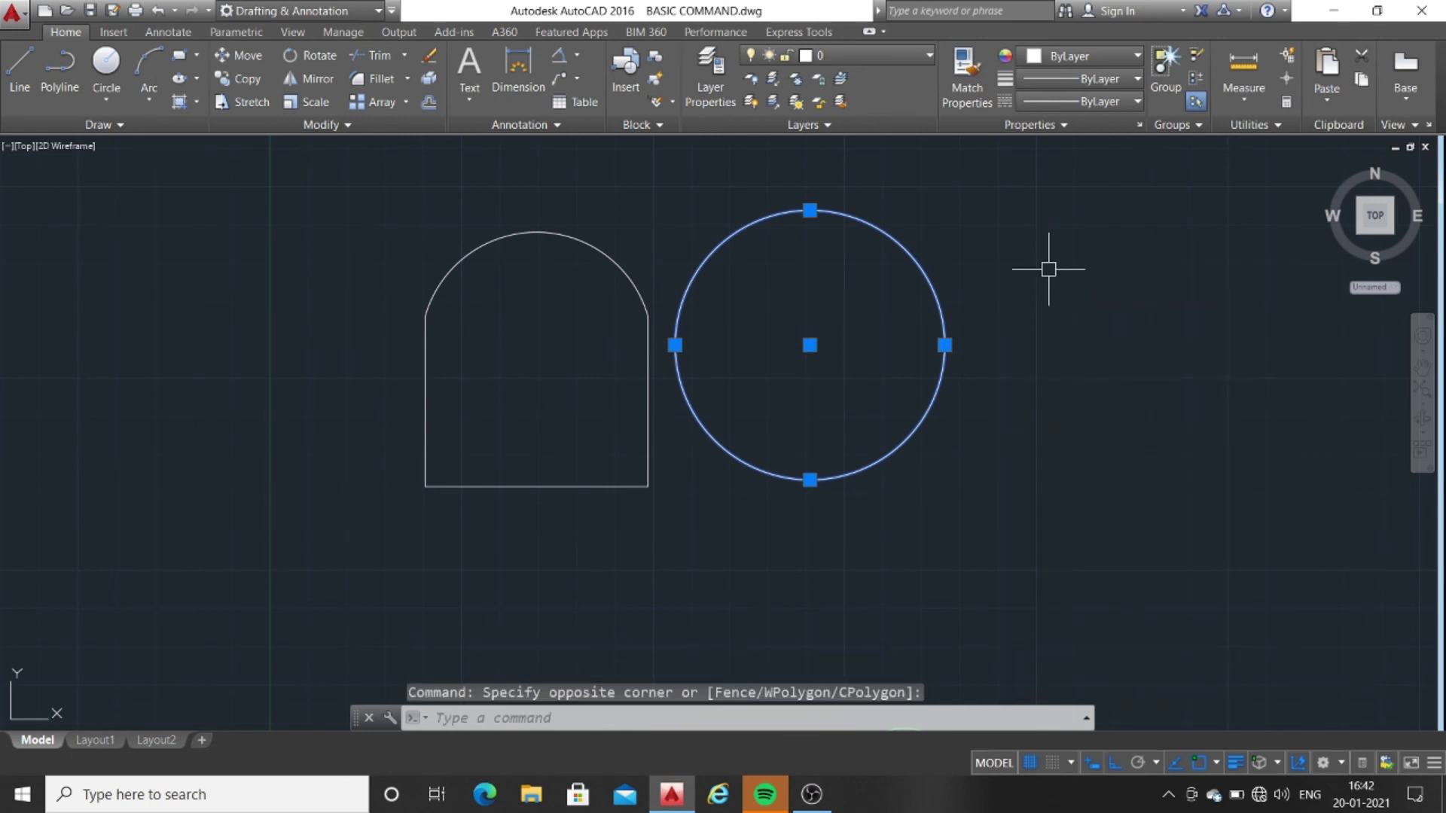
key("Delete")
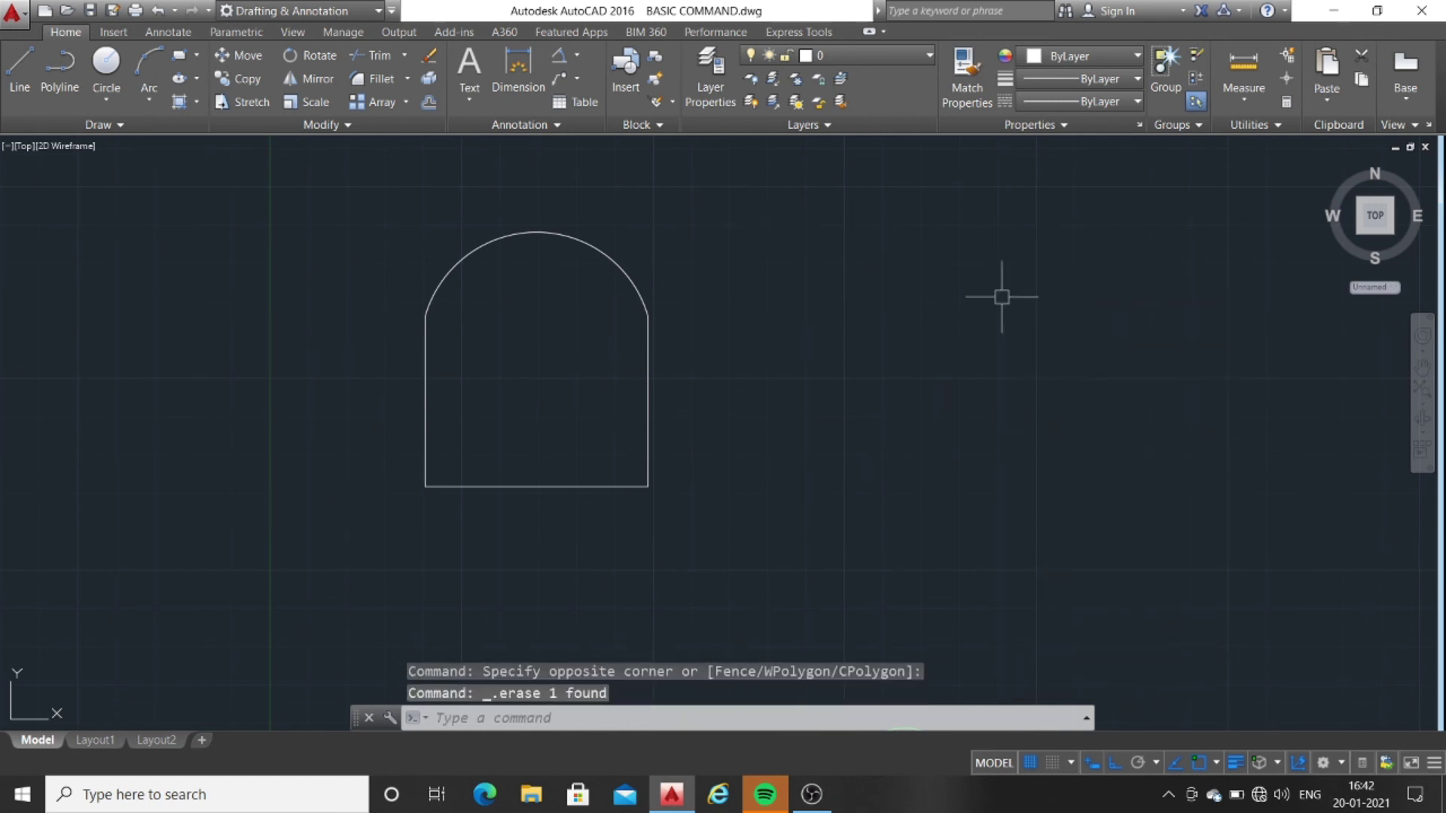
key("Escape")
key("Escape")
middle_click_drag(709, 348, 723, 311)
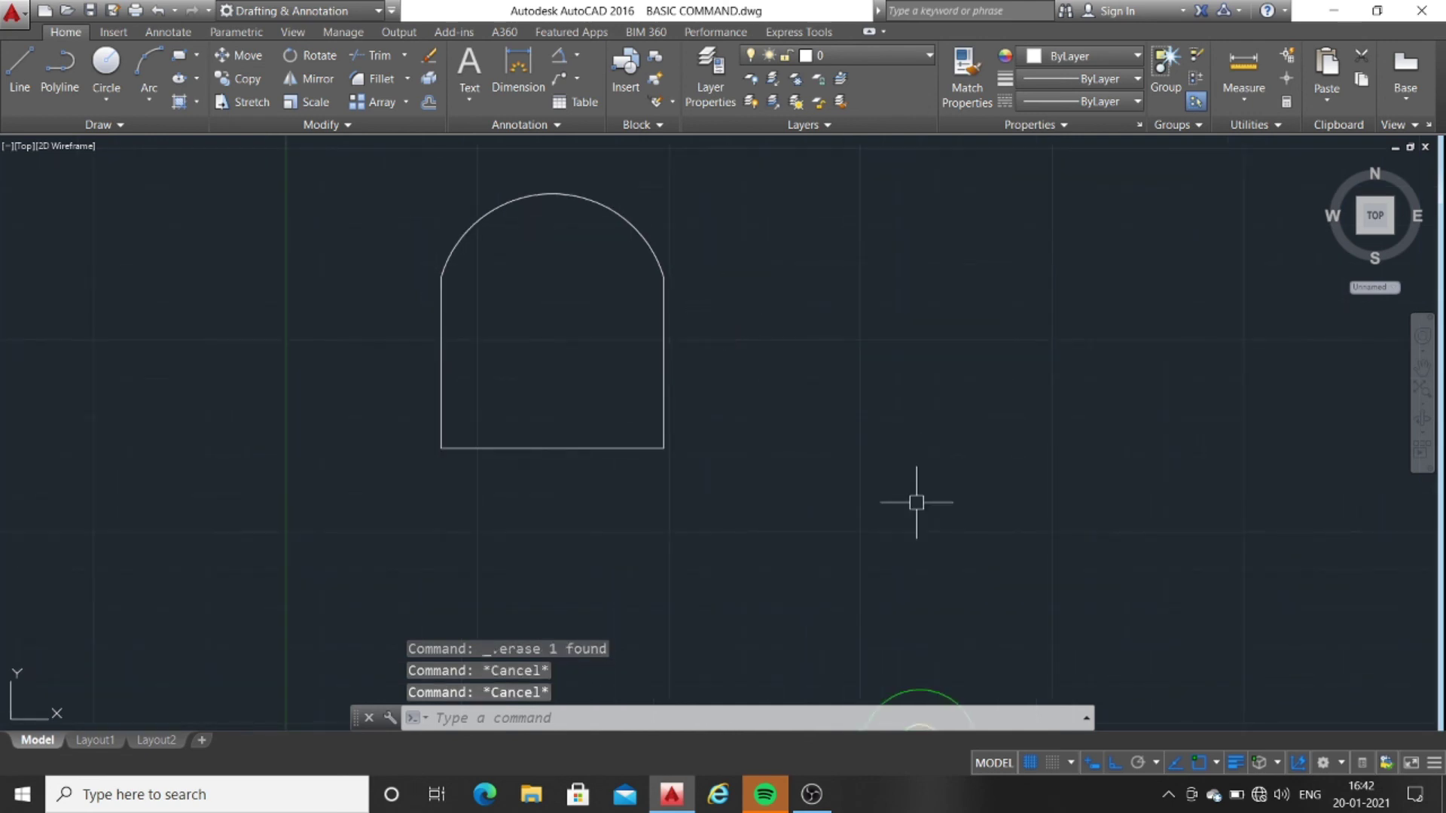
left_click(916, 500)
scroll(765, 336, "down", 2)
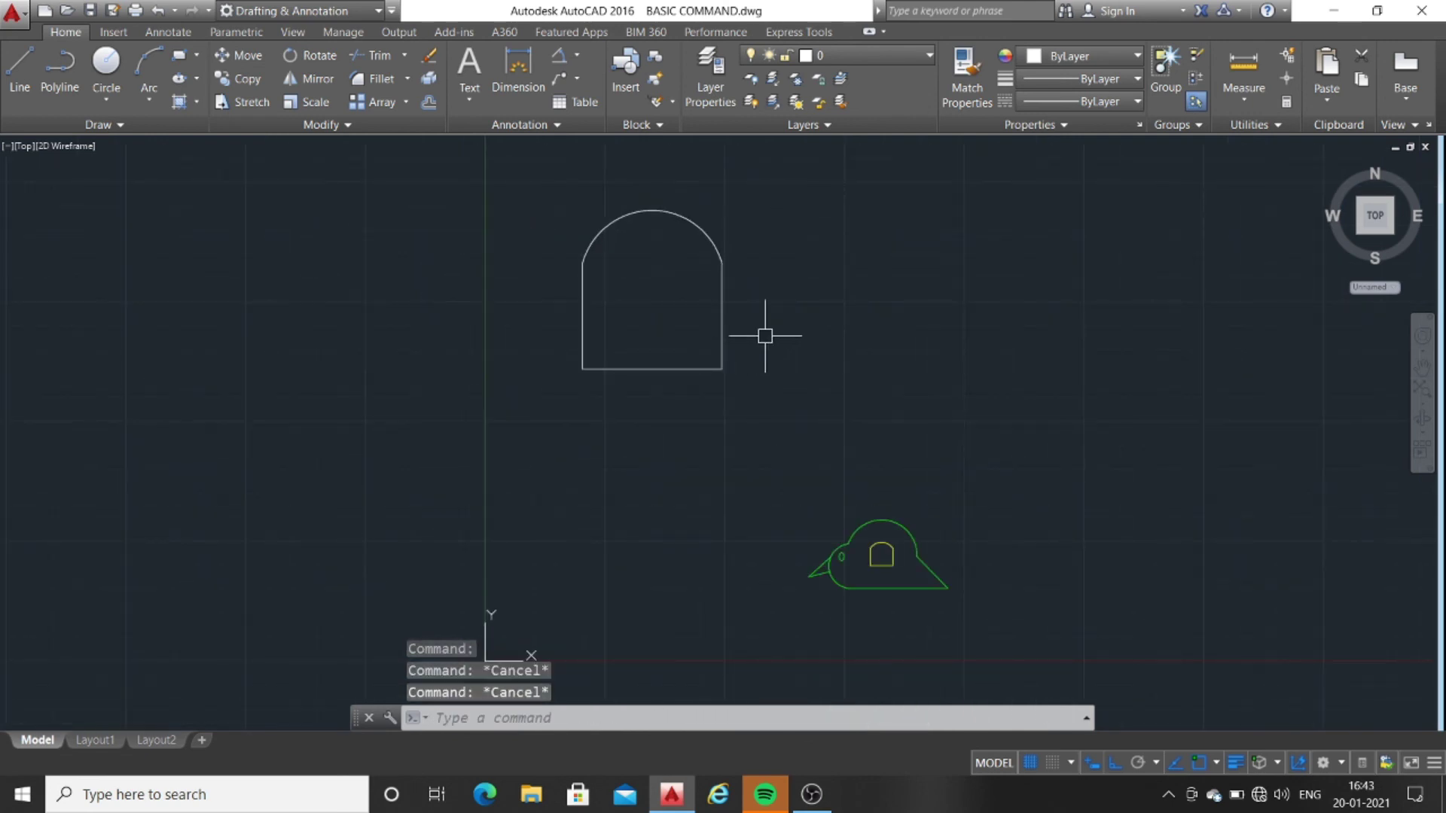
scroll(813, 316, "up", 4)
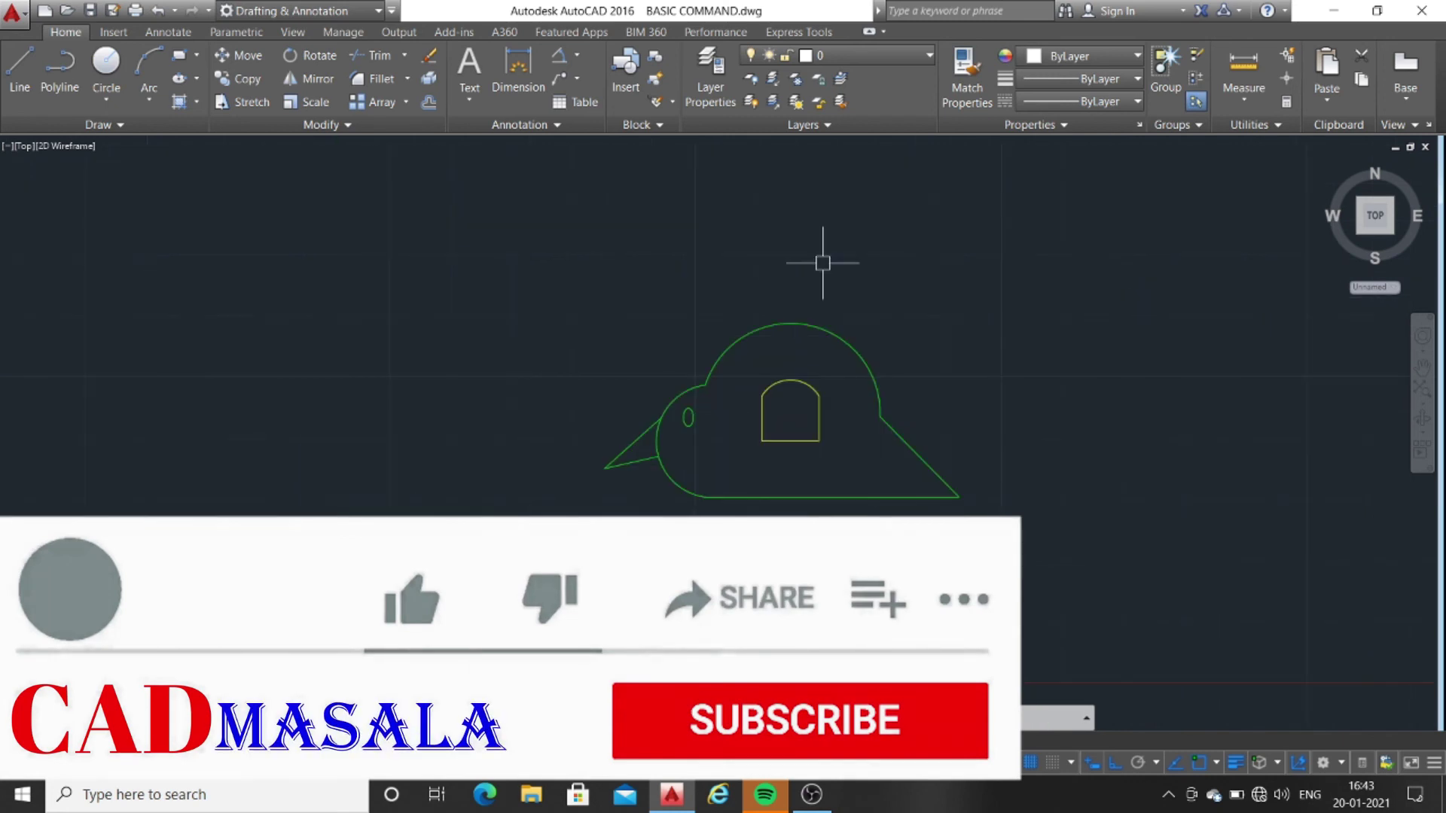
middle_click_drag(594, 228, 630, 234)
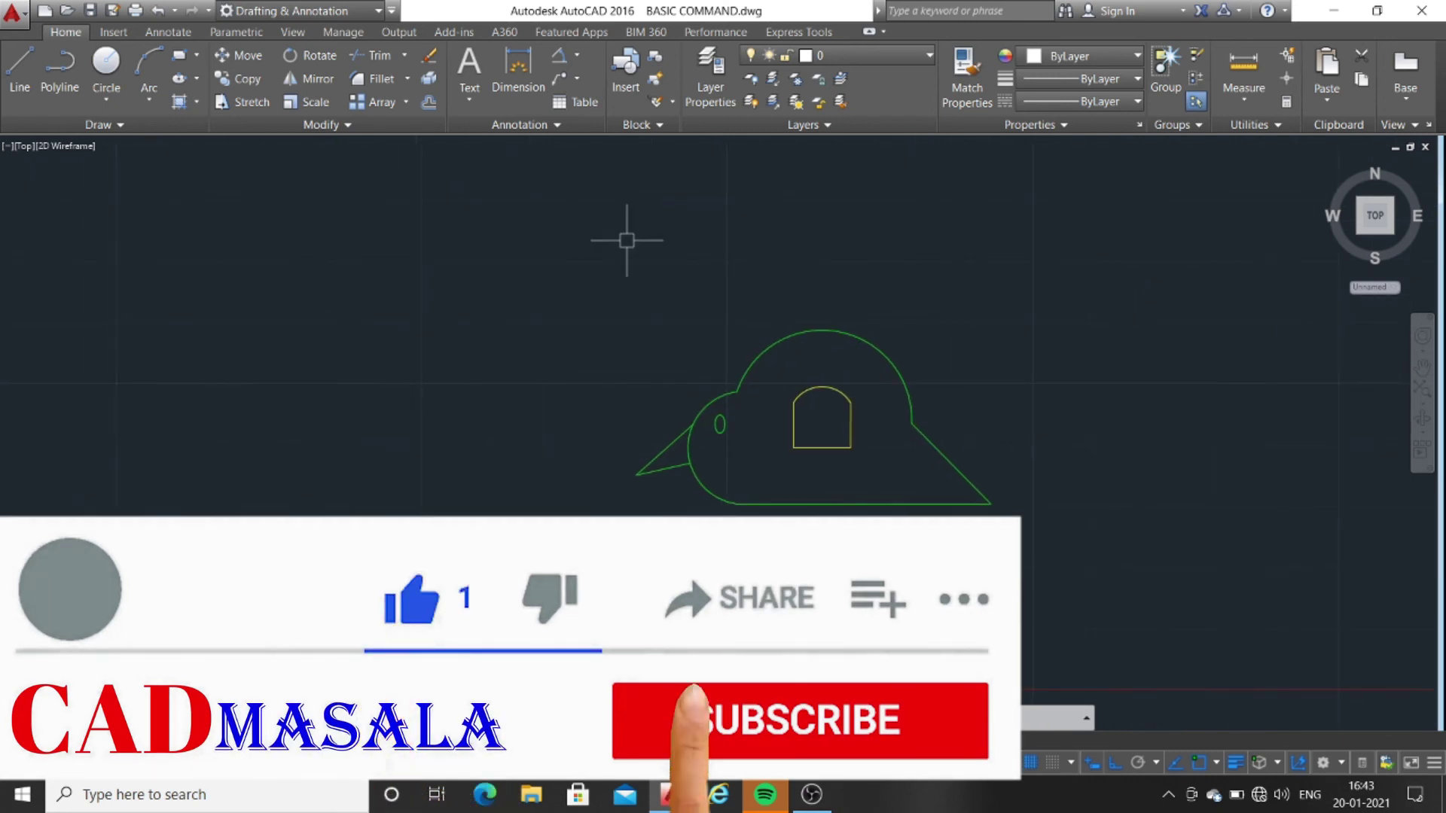